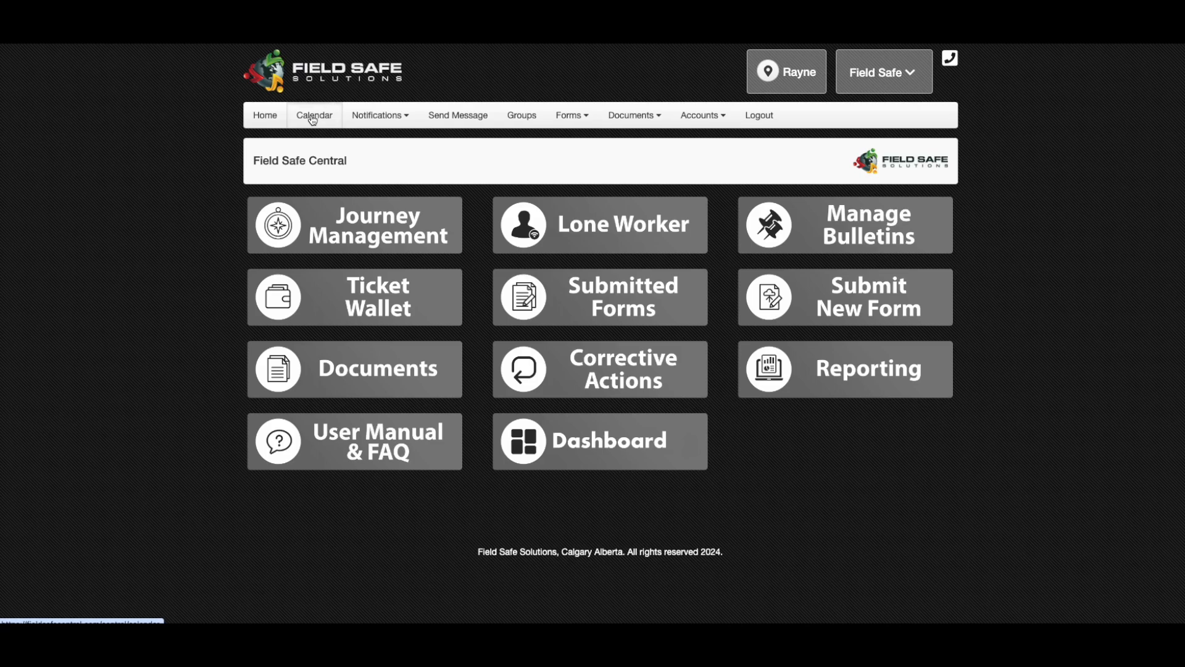
Create a calendar role named HSE Manager with create, read, update and delete permissions for all five listed features
{"action": "left_click", "coordinate": [312, 117]}
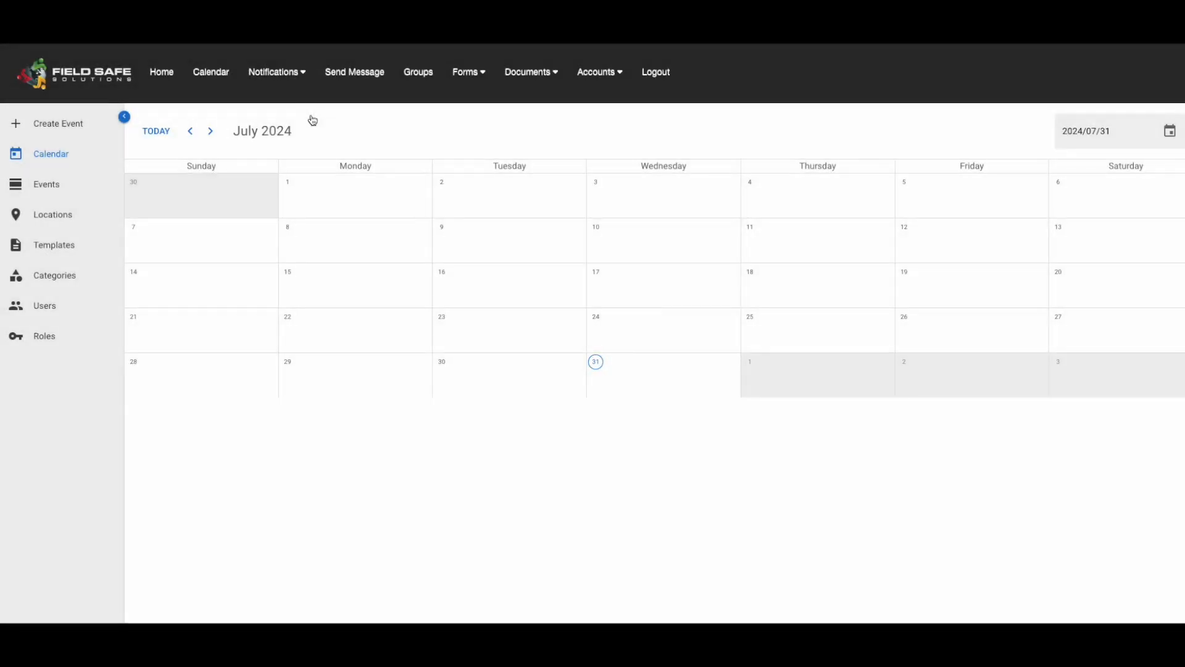
{"action": "left_click", "coordinate": [43, 337]}
{"action": "left_click", "coordinate": [194, 144]}
{"action": "left_click", "coordinate": [185, 164]}
{"action": "type", "text": "HSE Manager"}
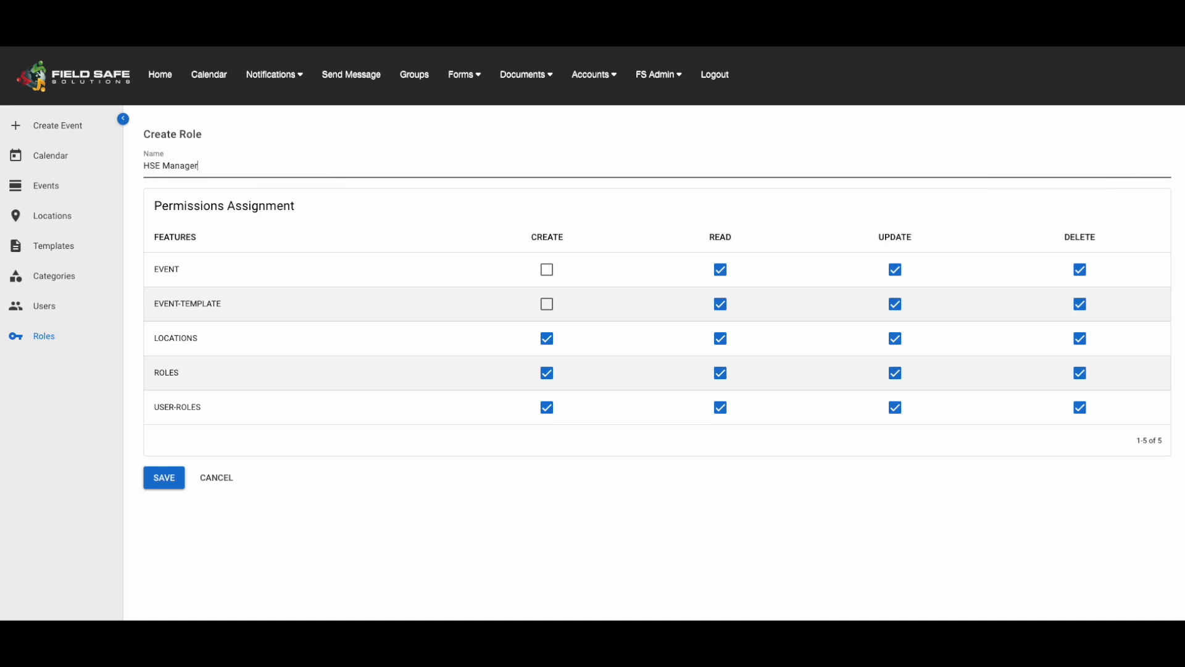
{"action": "left_click", "coordinate": [547, 269]}
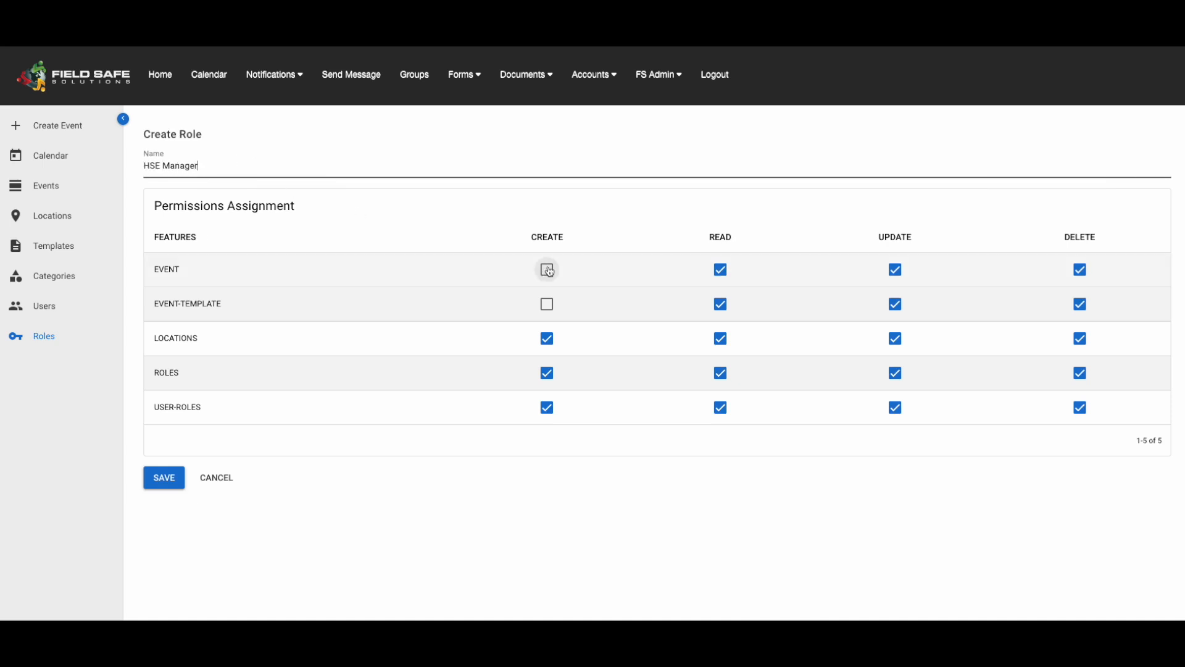
{"action": "left_click", "coordinate": [547, 306]}
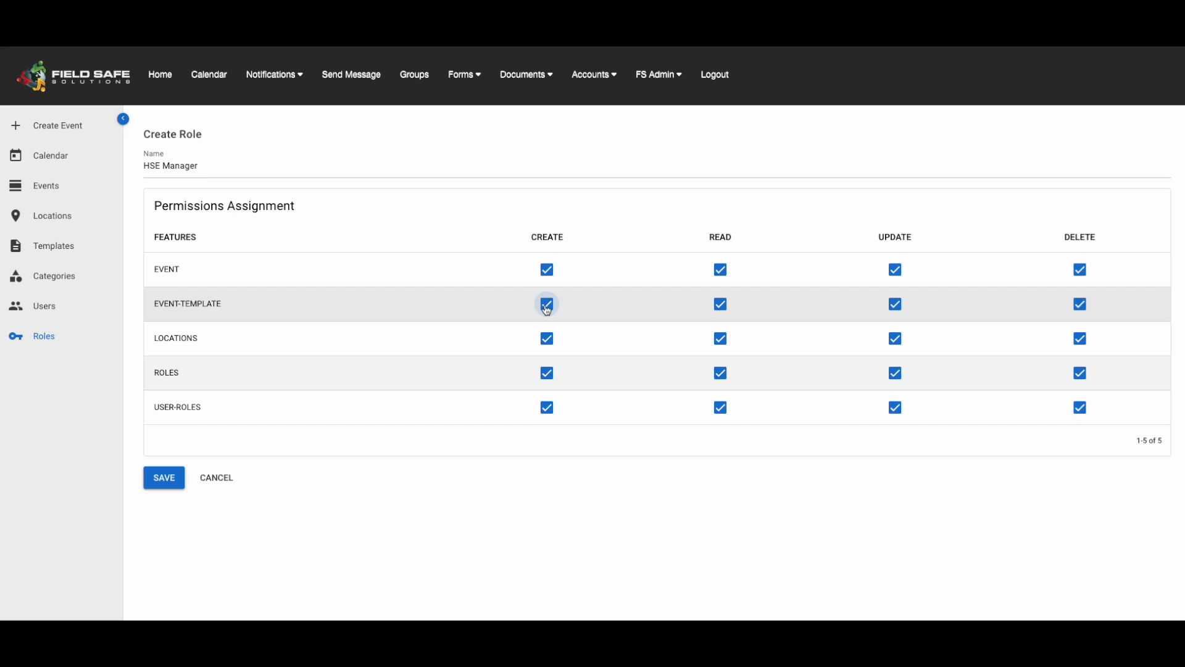
{"action": "left_click", "coordinate": [164, 479]}
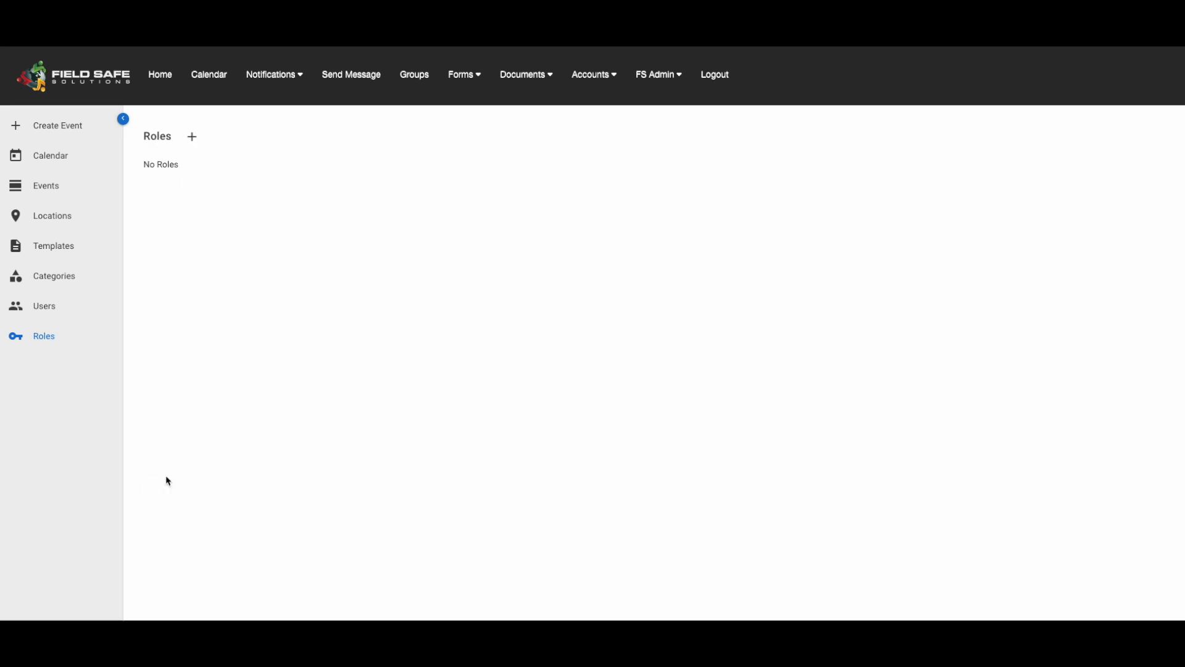
Create and save a second calendar role named Field Team
{"action": "left_click", "coordinate": [194, 137]}
{"action": "left_click", "coordinate": [201, 169]}
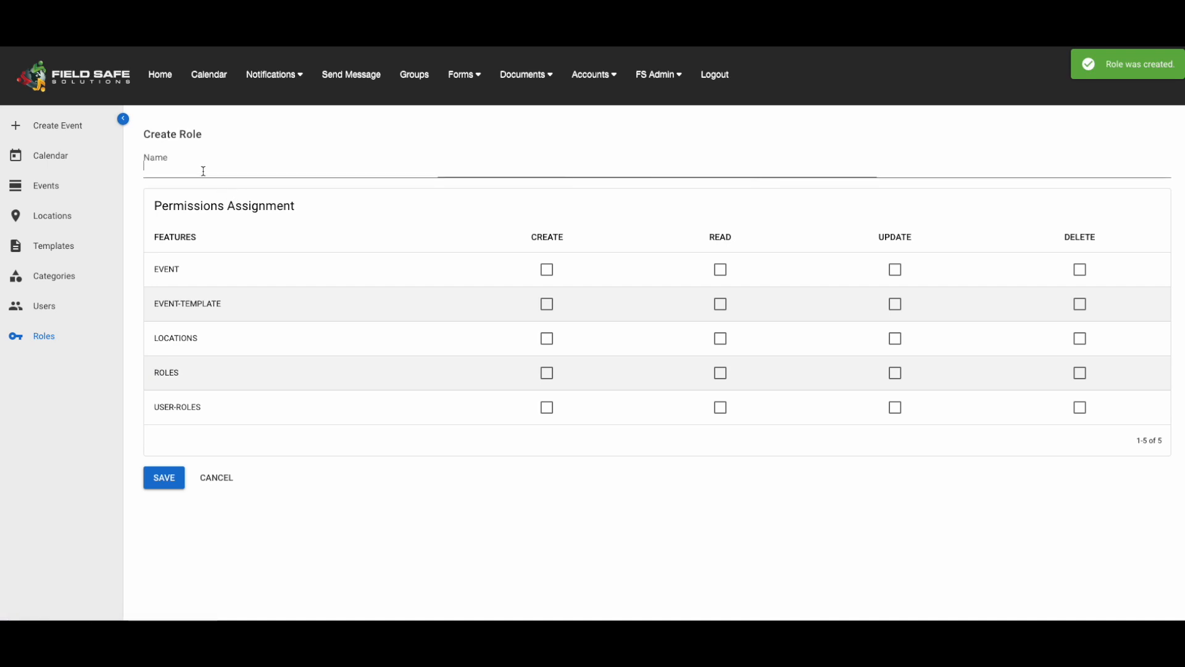
{"action": "type", "text": "Field Team"}
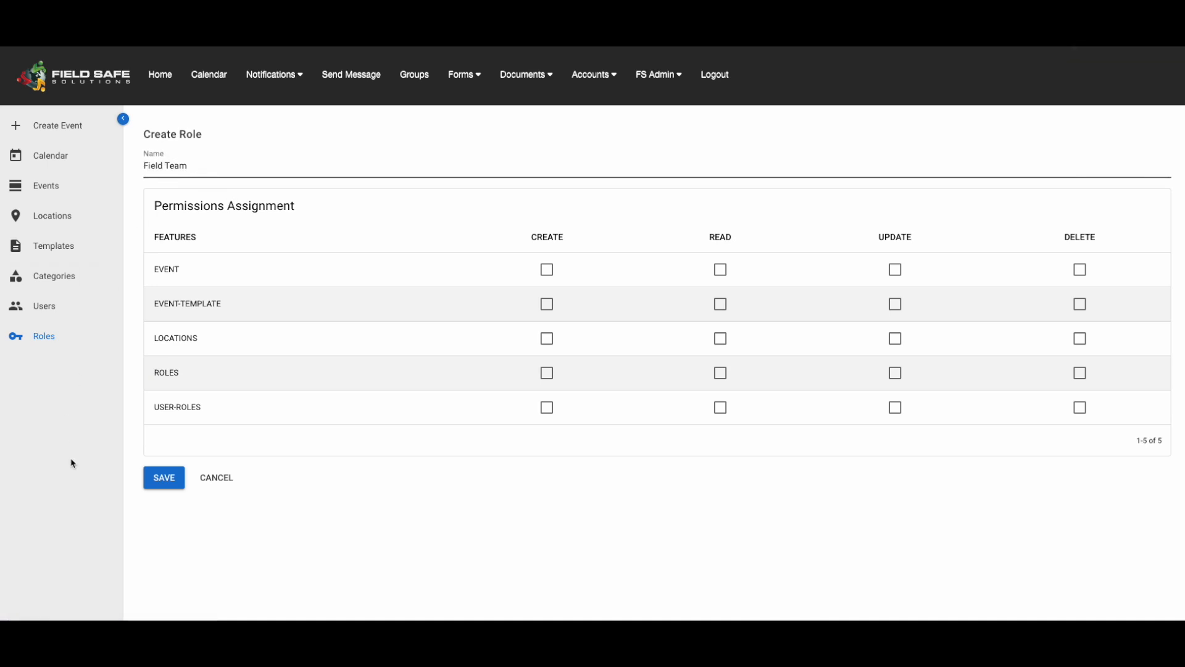
{"action": "left_click", "coordinate": [164, 483]}
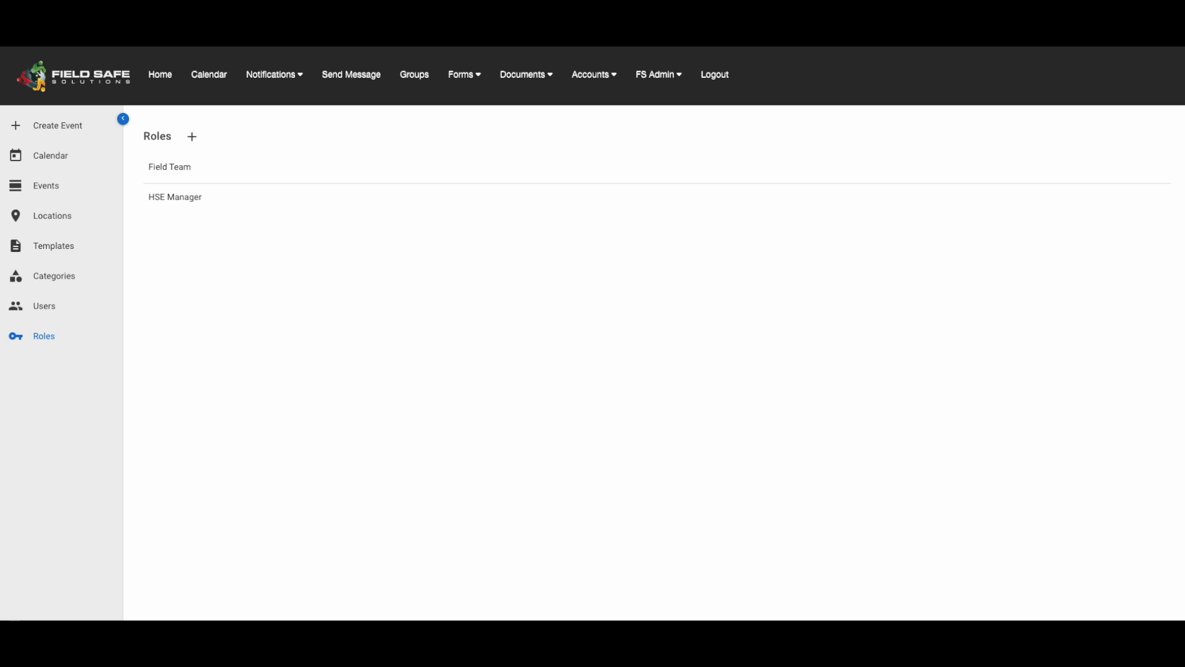
Find the user by first name in the calendar users and add the Field Team and HSE Manager roles to their account
{"action": "left_click", "coordinate": [55, 313]}
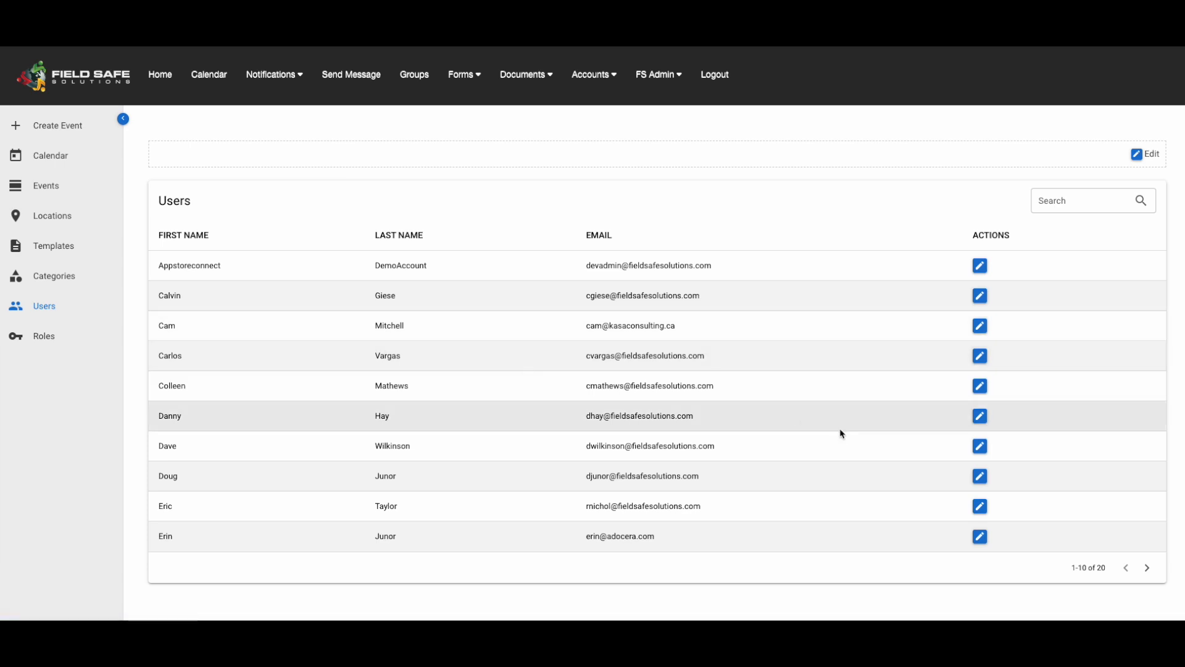
{"action": "left_click", "coordinate": [1076, 201]}
{"action": "type", "text": "rayne"}
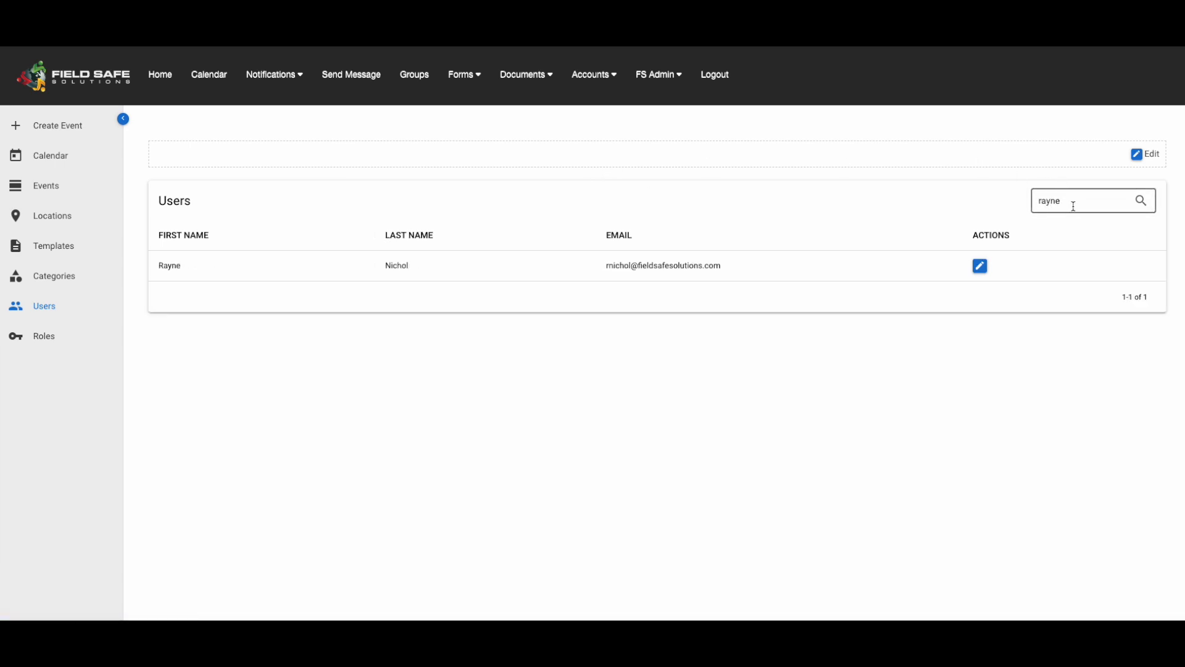
{"action": "left_click", "coordinate": [981, 266]}
{"action": "left_click", "coordinate": [647, 179]}
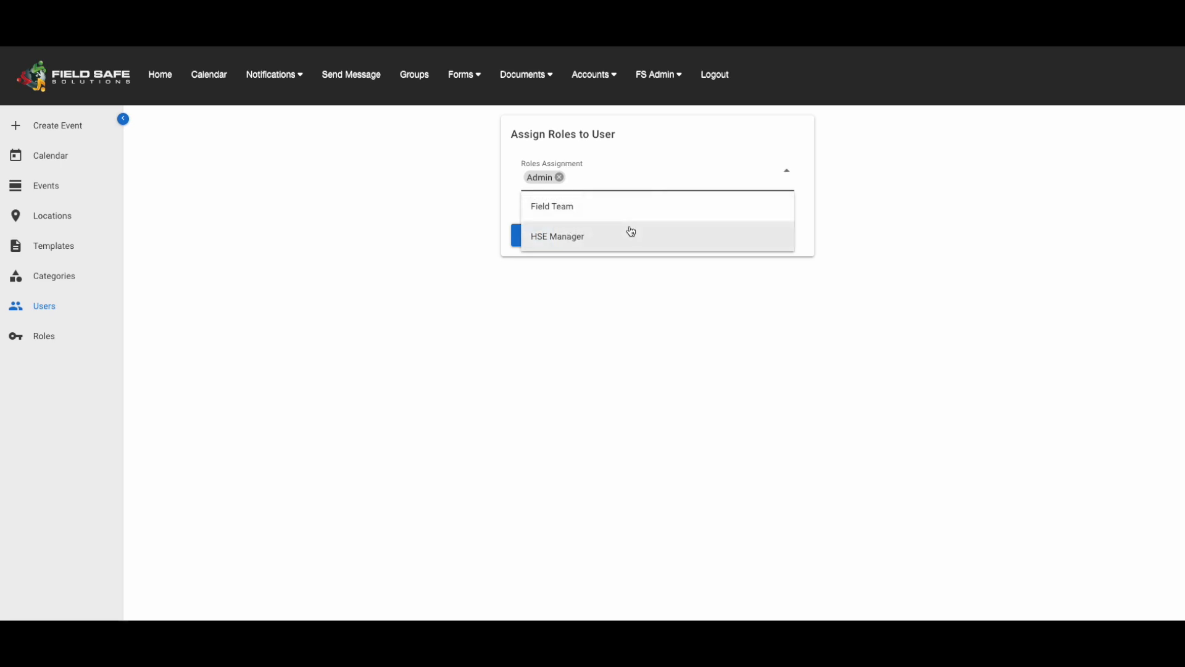
{"action": "left_click", "coordinate": [632, 210]}
{"action": "left_click", "coordinate": [632, 236]}
{"action": "left_click", "coordinate": [626, 296]}
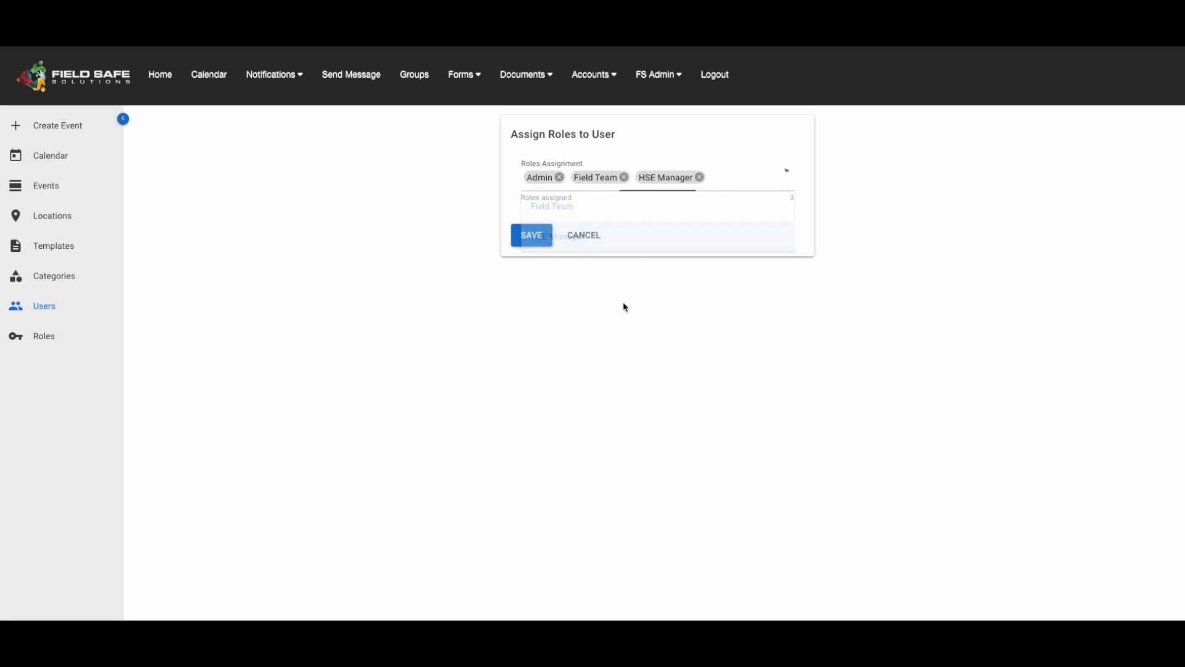
{"action": "left_click", "coordinate": [532, 238]}
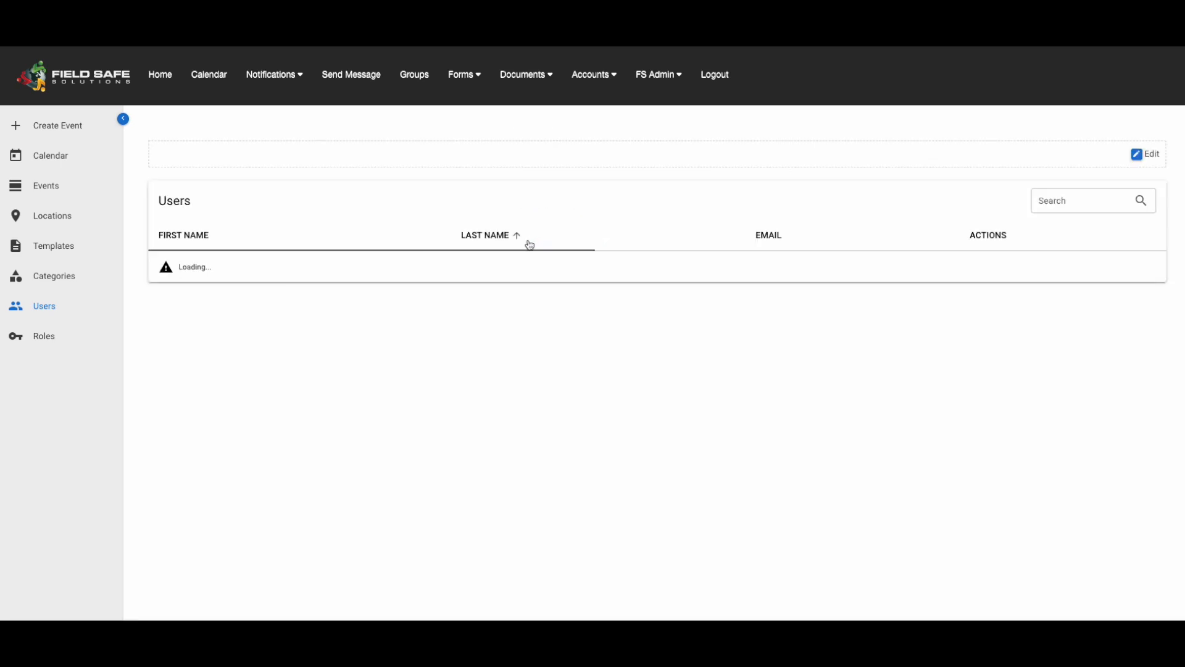
{"action": "left_click", "coordinate": [67, 252]}
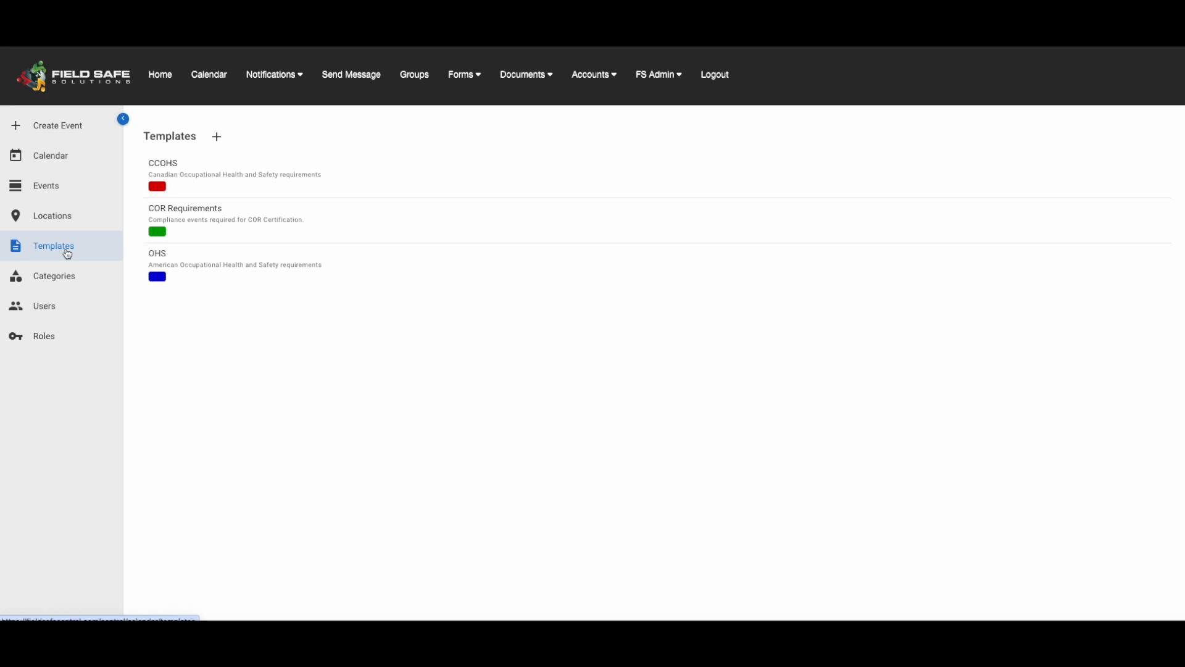
{"action": "key", "text": "super+shift+5"}
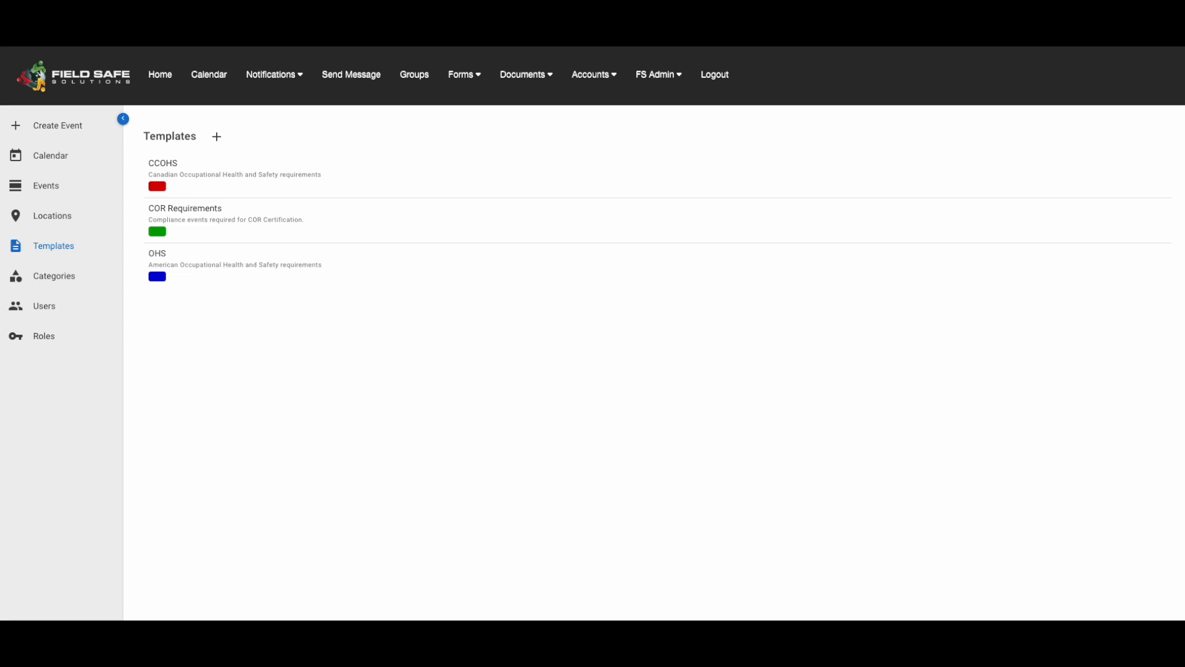
Create and save a calendar location named Calgary
{"action": "left_click", "coordinate": [49, 223]}
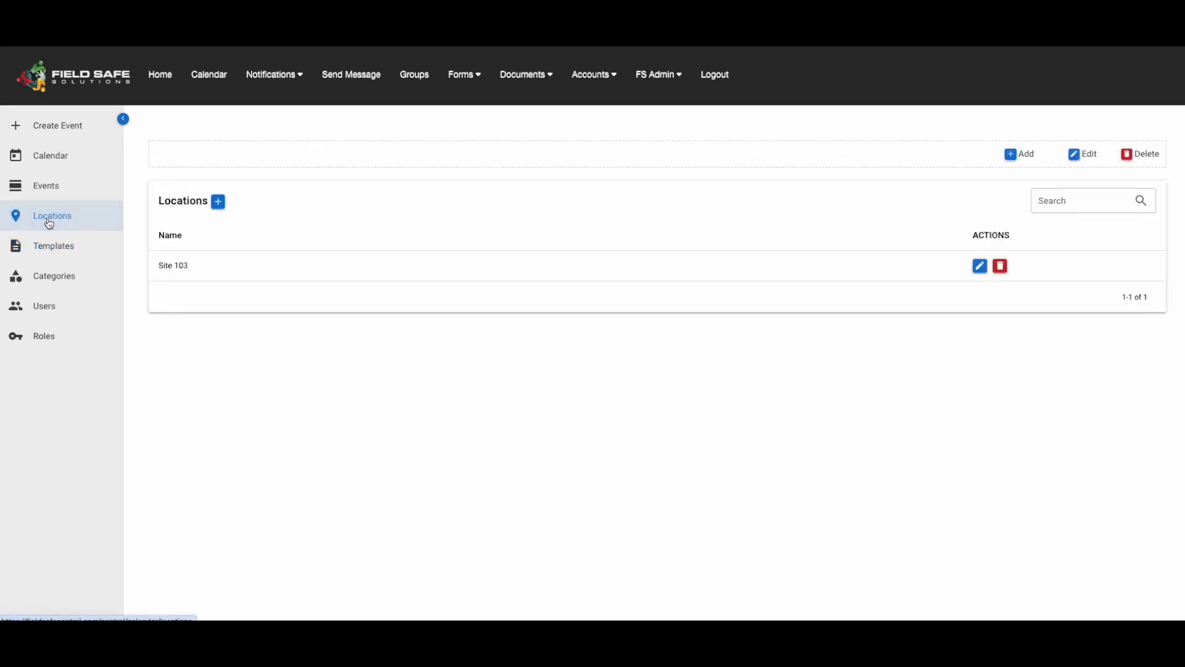
{"action": "left_click", "coordinate": [218, 201]}
{"action": "left_click", "coordinate": [549, 160]}
{"action": "type", "text": "Calgary"}
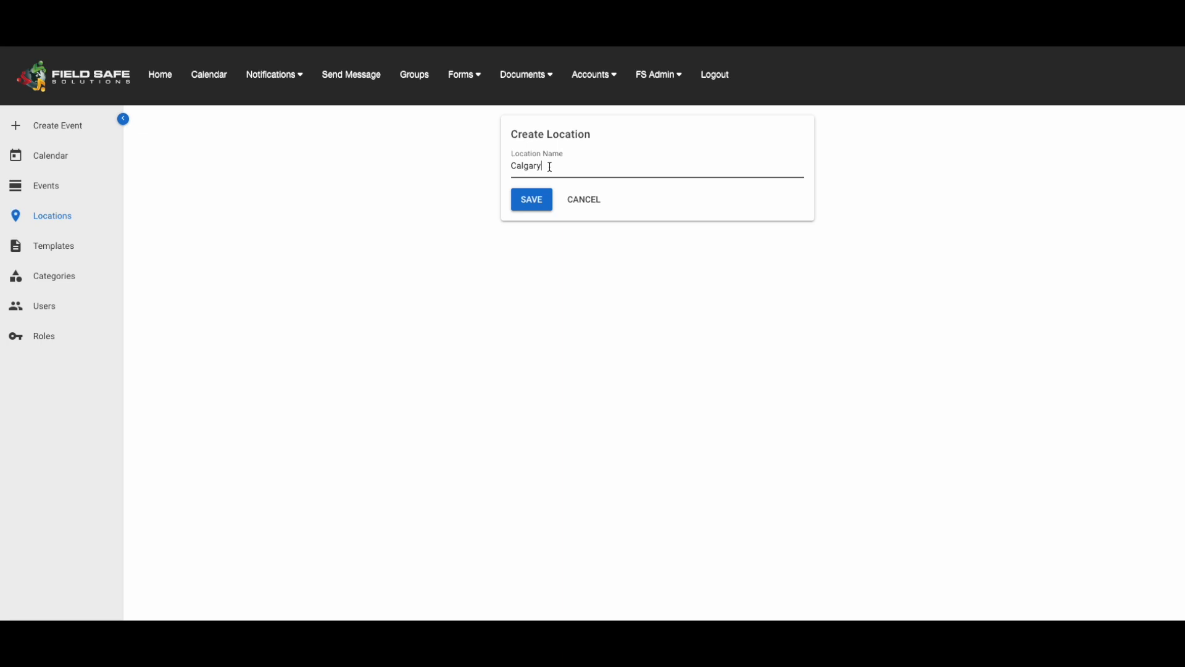
{"action": "left_click", "coordinate": [532, 200]}
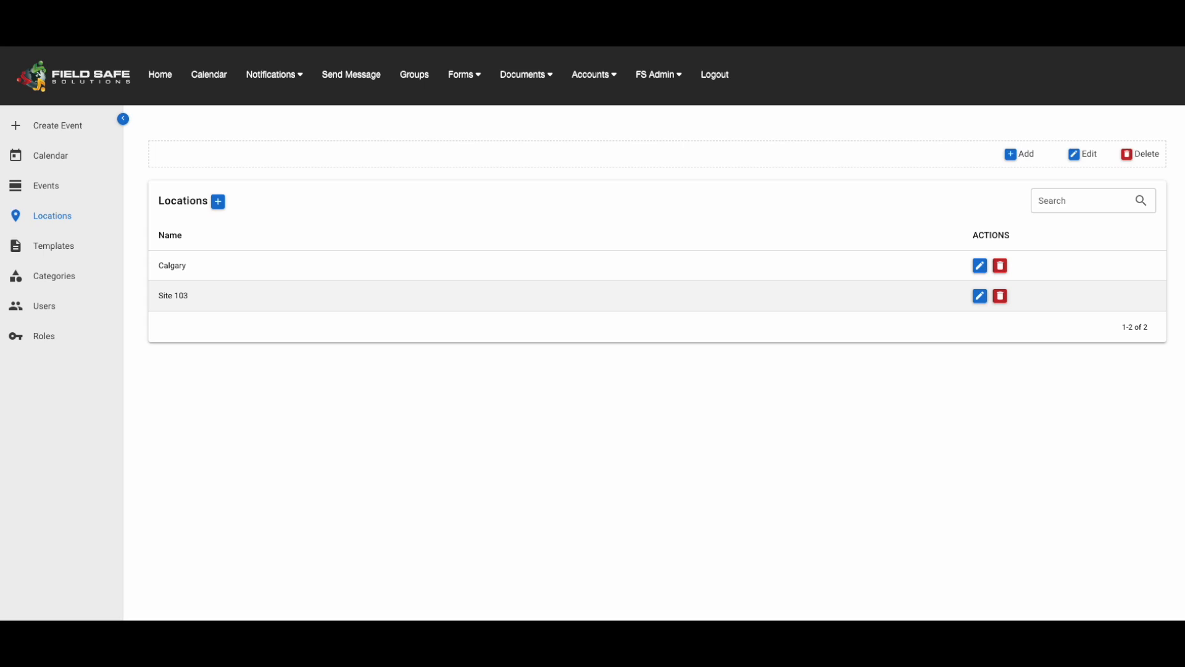
Create and save an event category named Assessments
{"action": "left_click", "coordinate": [57, 281]}
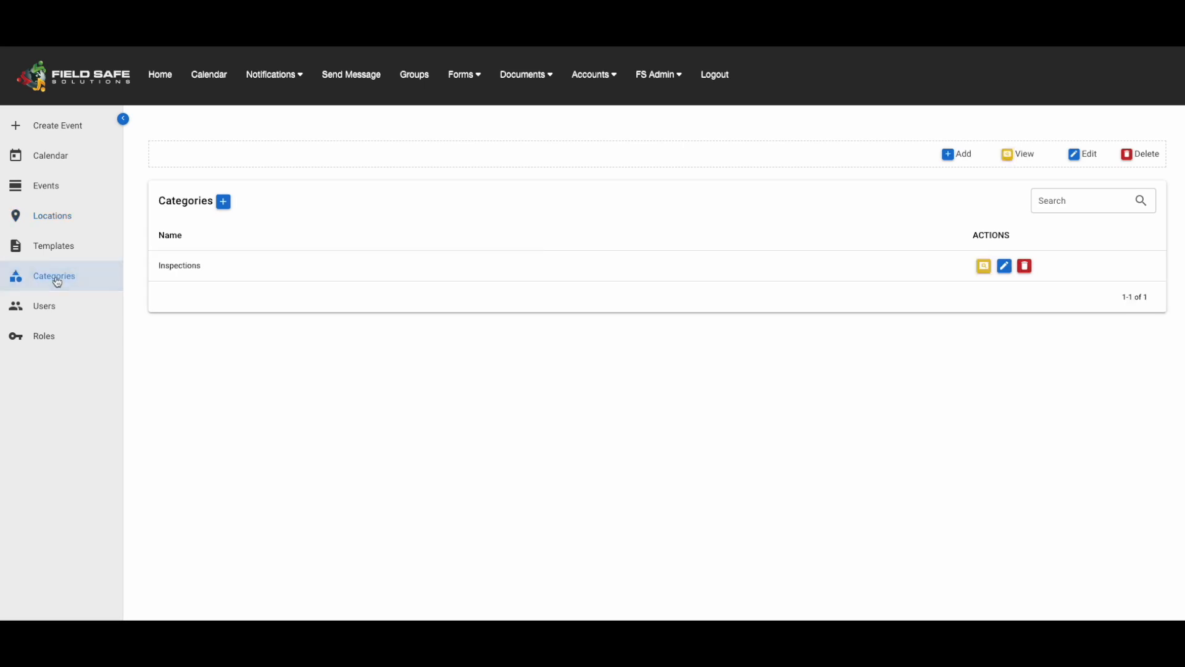
{"action": "left_click", "coordinate": [224, 202]}
{"action": "left_click", "coordinate": [561, 163]}
{"action": "type", "text": "Assessments"}
{"action": "left_click", "coordinate": [535, 200]}
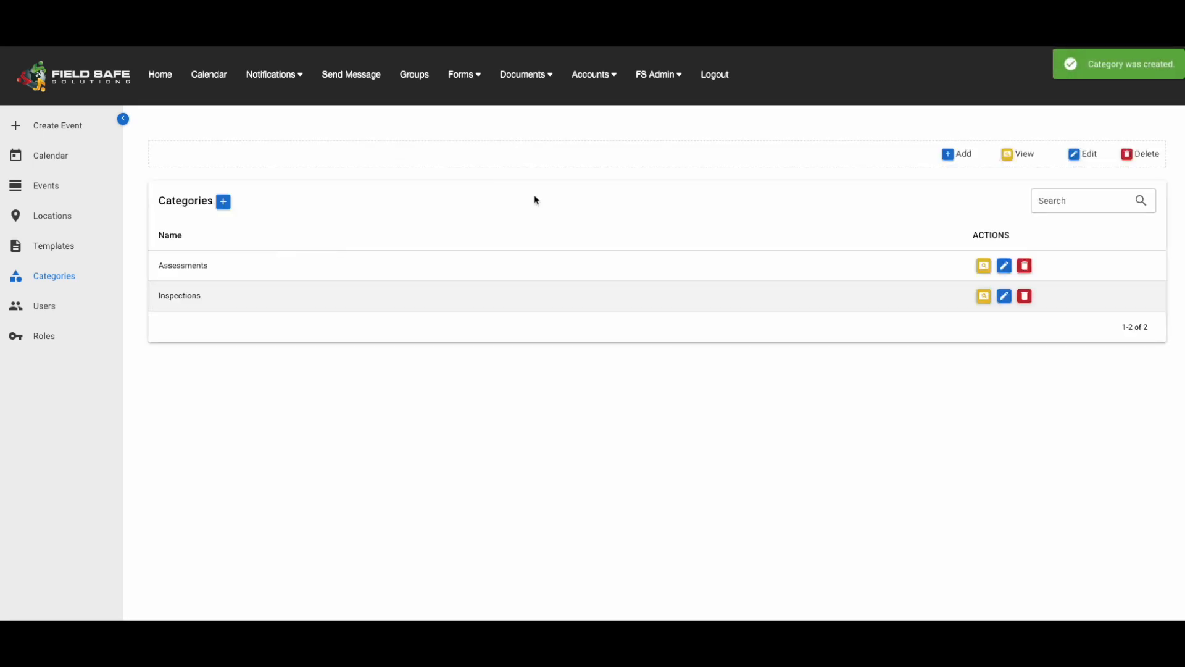
Add a subcategory named Vehicle Inspections to the Inspections category, and return to the category list
{"action": "left_click", "coordinate": [984, 298]}
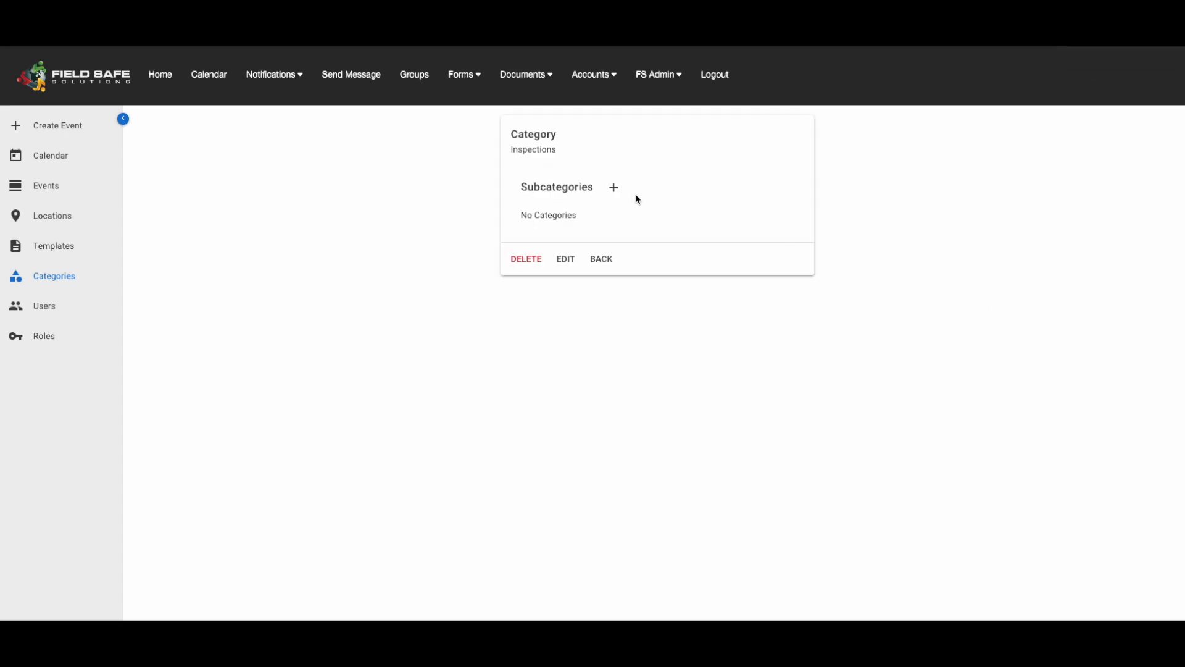
{"action": "left_click", "coordinate": [613, 188]}
{"action": "left_click", "coordinate": [573, 164]}
{"action": "type", "text": "Vehicle Inspections"}
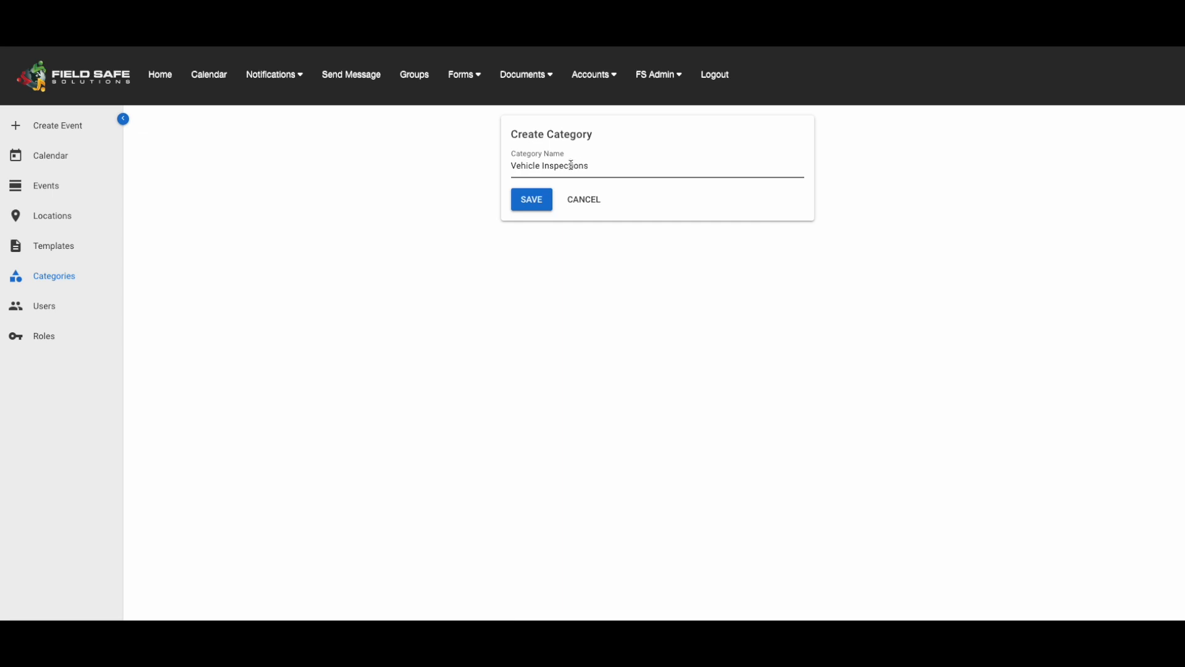
{"action": "left_click", "coordinate": [533, 200]}
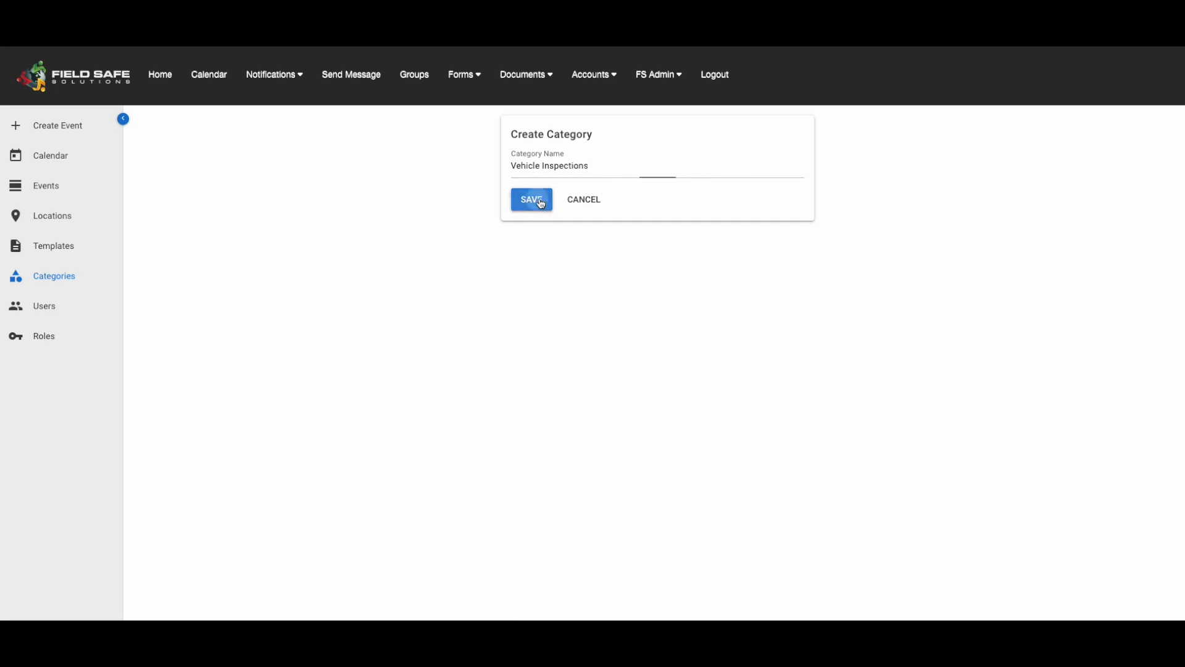
{"action": "left_click", "coordinate": [606, 276]}
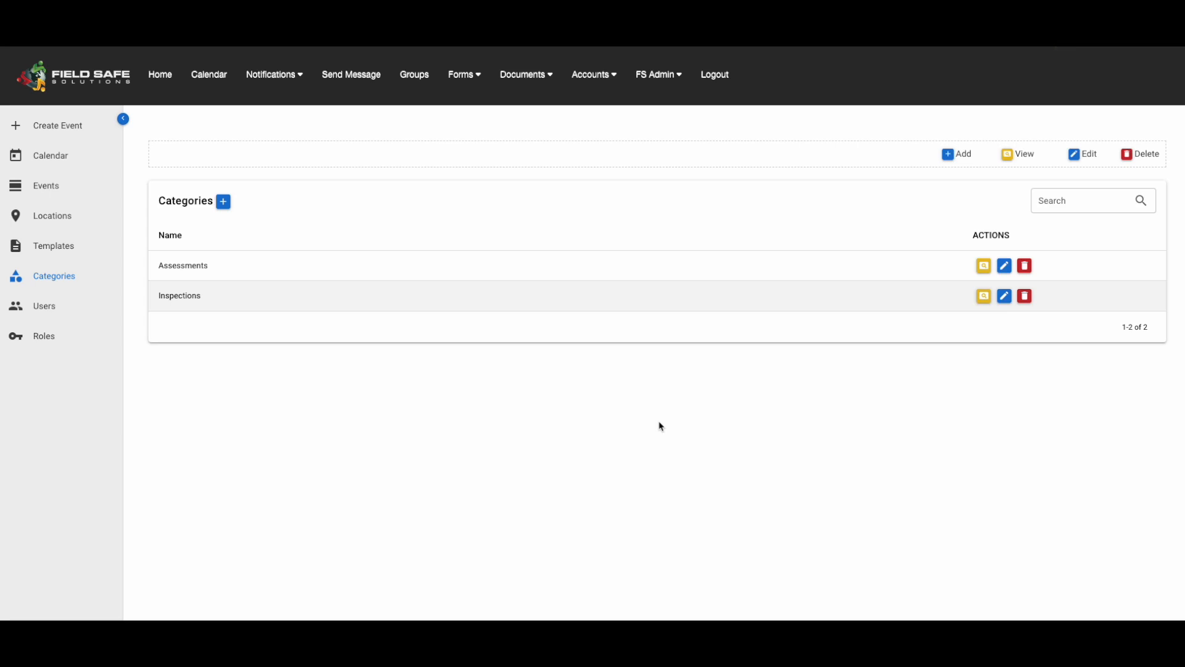
Browse the shared forms in the form templates area and preview the Accident - Incident Report
{"action": "left_click", "coordinate": [454, 81]}
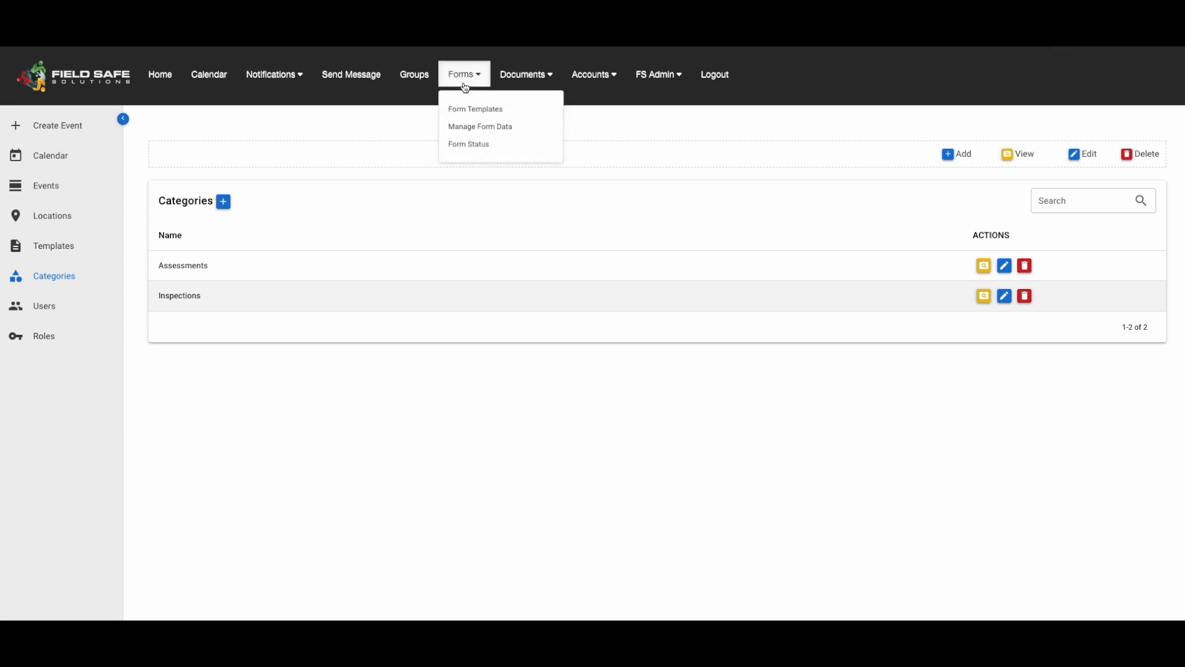
{"action": "left_click", "coordinate": [530, 110]}
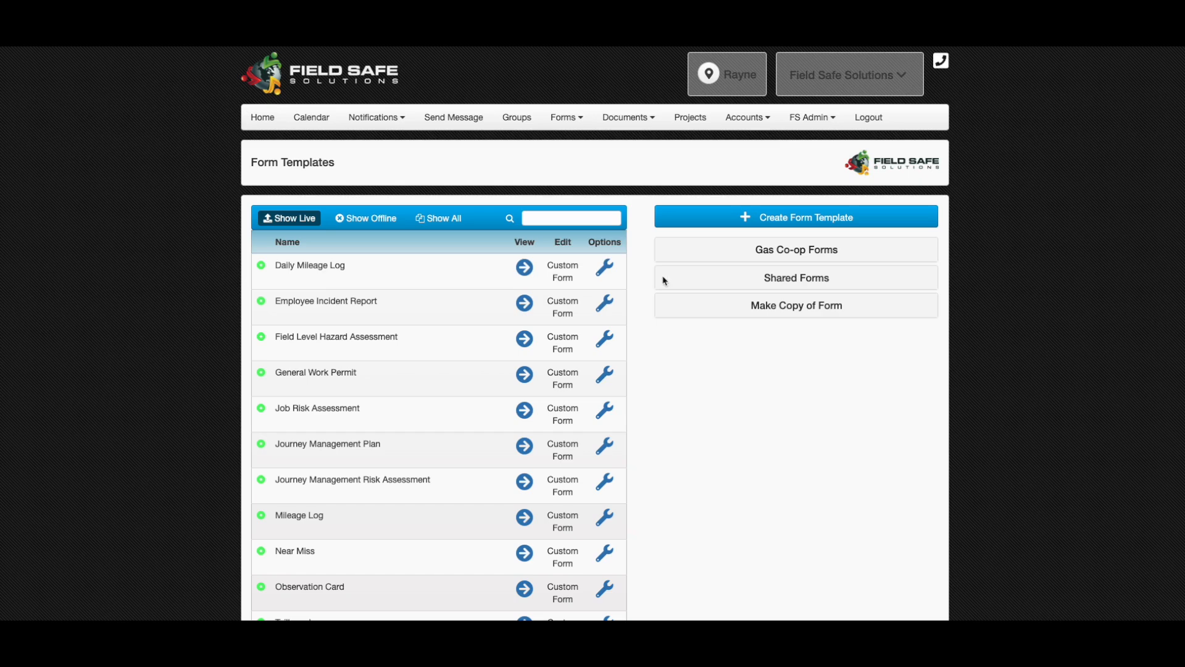
{"action": "left_click", "coordinate": [780, 281]}
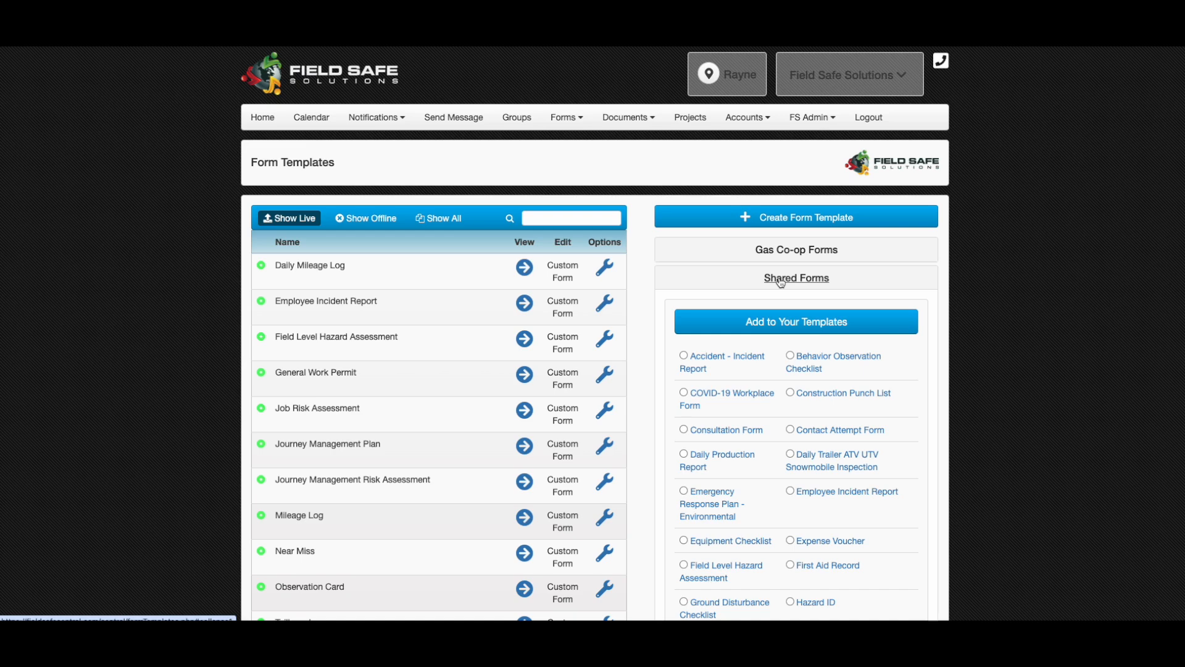
{"action": "scroll", "coordinate": [934, 322], "scroll_direction": "down", "scroll_amount": 1}
{"action": "scroll", "coordinate": [935, 322], "scroll_direction": "down", "scroll_amount": 1}
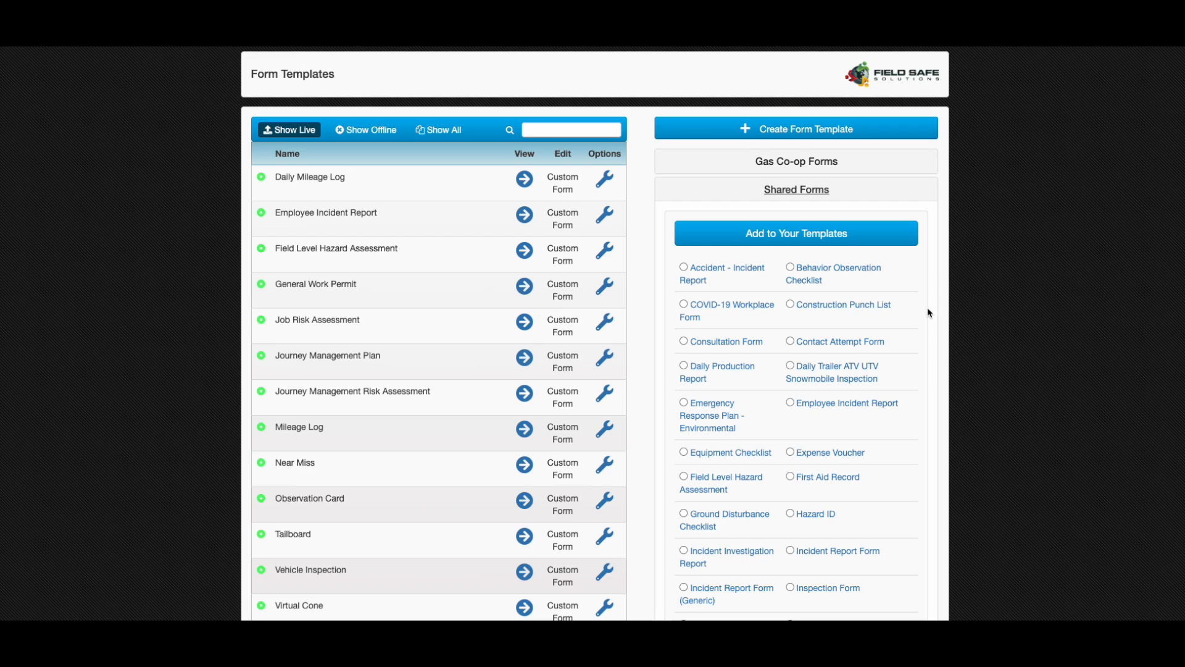
{"action": "left_click", "coordinate": [709, 274]}
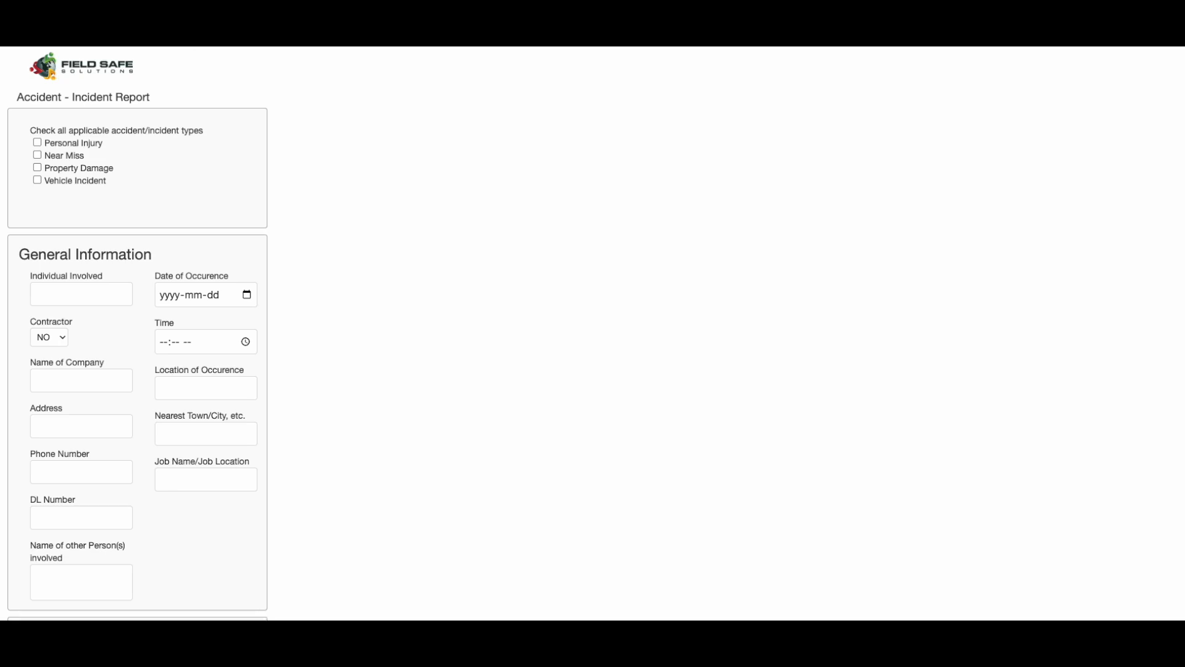
{"action": "key", "text": "alt+Left"}
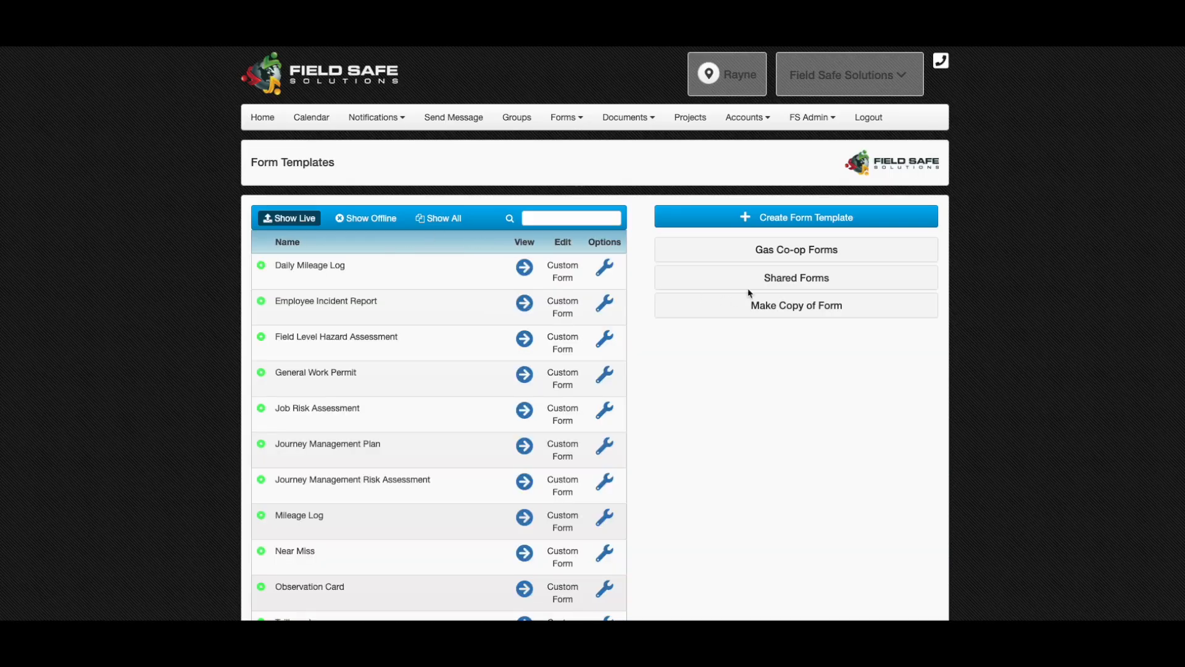
Add the shared Accident - Incident Report form to the company's own form templates
{"action": "left_click", "coordinate": [802, 282]}
{"action": "left_click", "coordinate": [685, 357]}
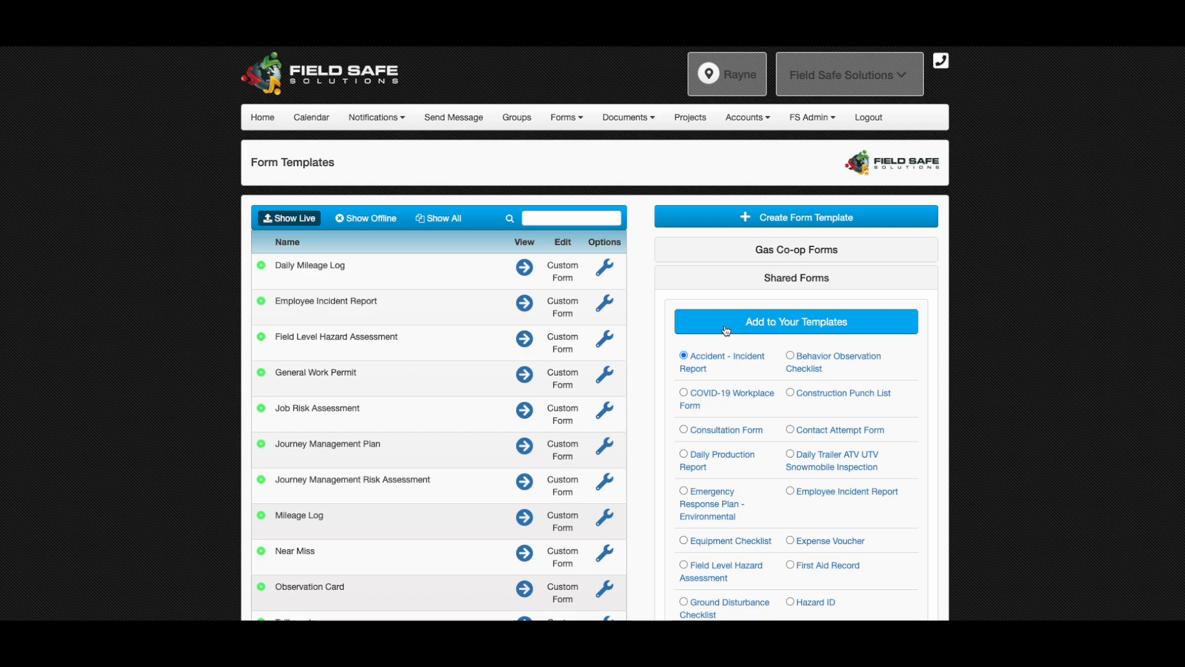
{"action": "left_click", "coordinate": [726, 330]}
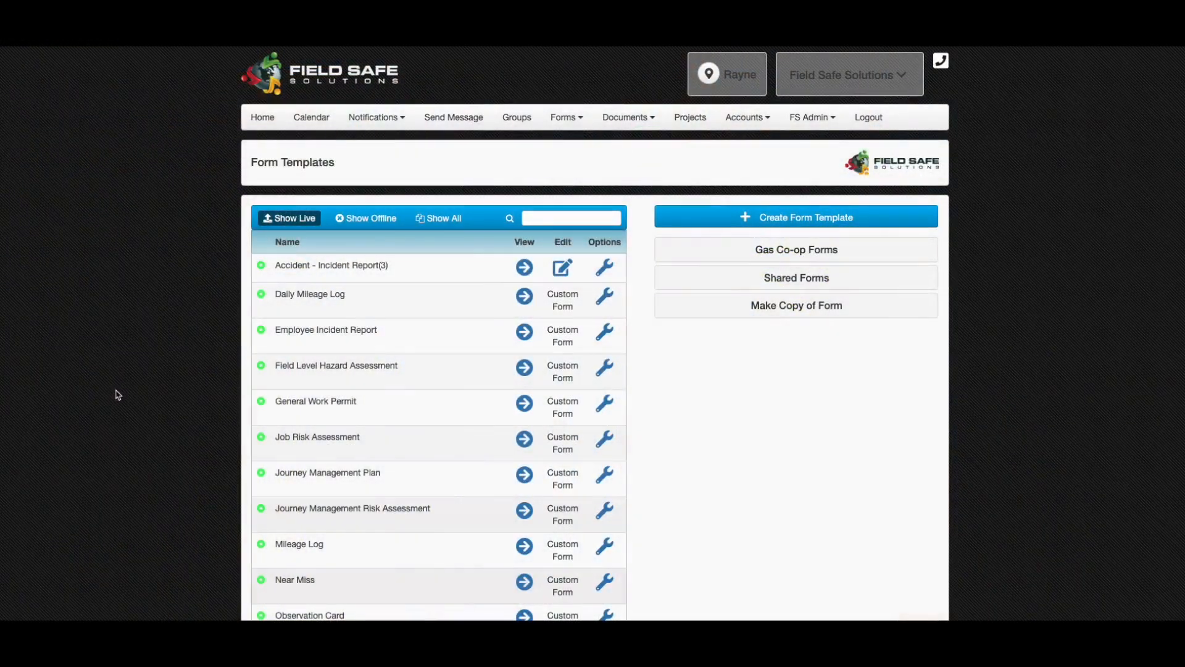
Start a new calendar event and check the optional template choices without selecting one
{"action": "left_click", "coordinate": [310, 123]}
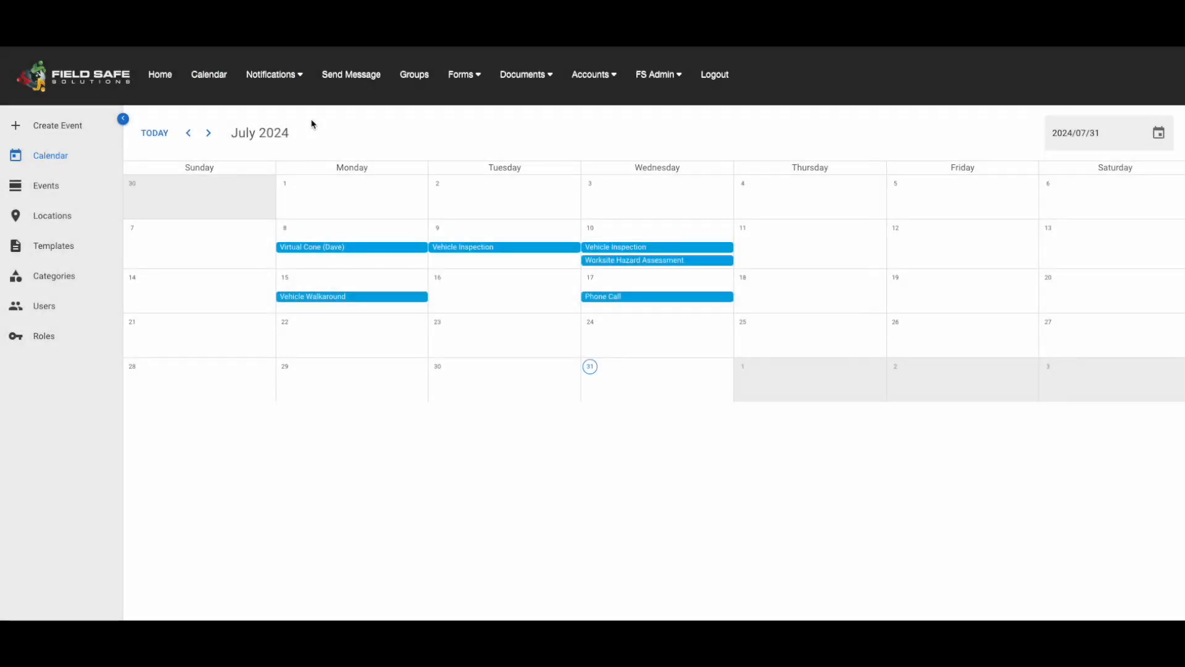
{"action": "left_click", "coordinate": [54, 128]}
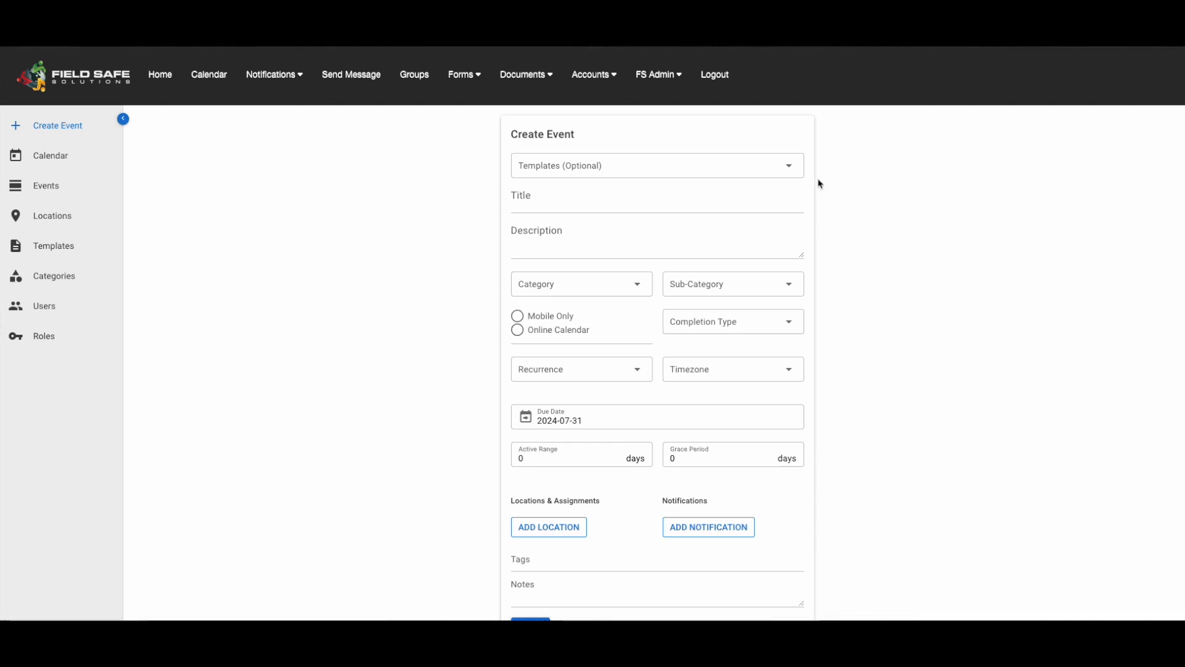
{"action": "left_click", "coordinate": [790, 165]}
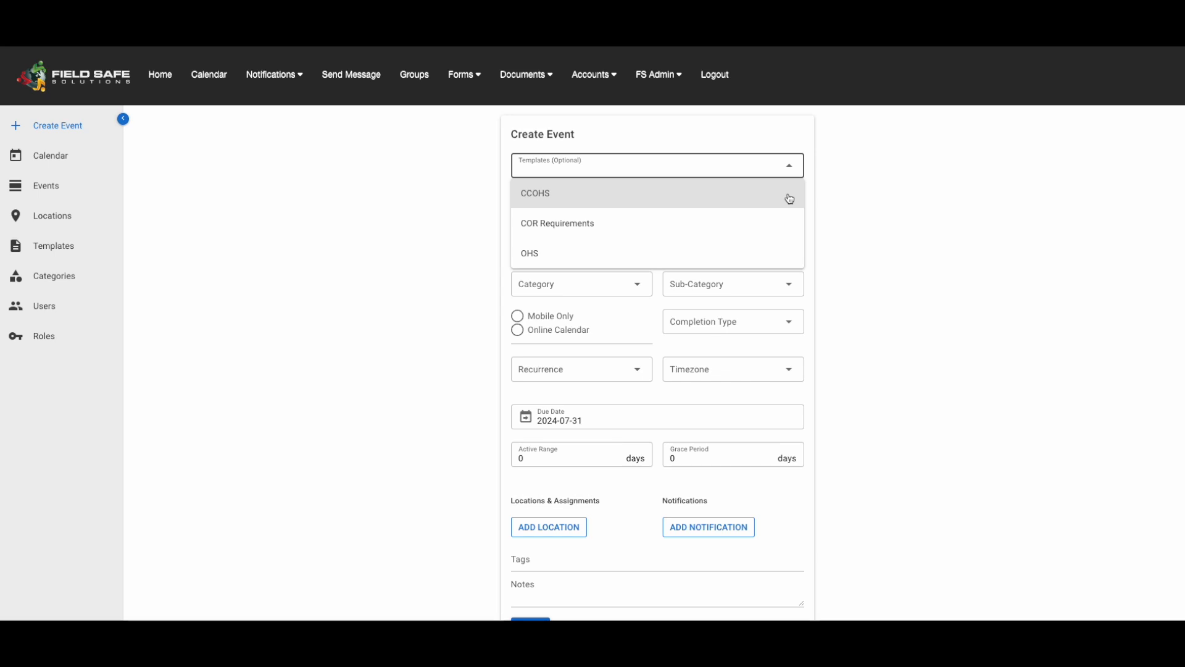
{"action": "left_click", "coordinate": [836, 186]}
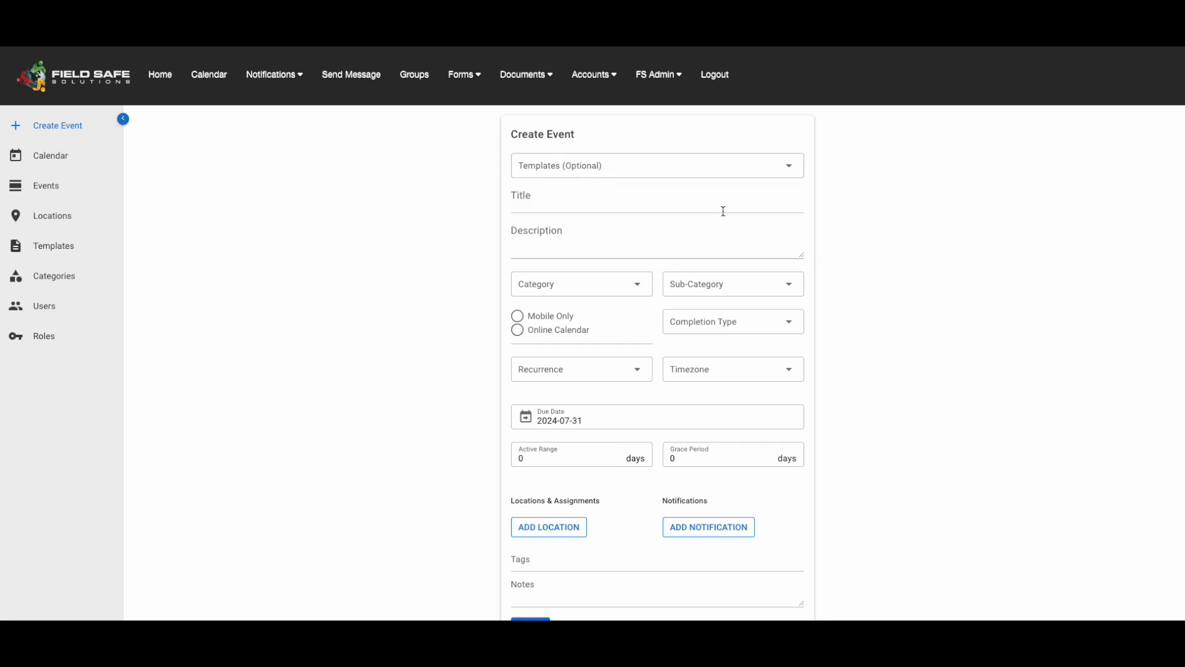
Title the new event Vehicle Inspection and give it the description Monthly Inspection
{"action": "left_click", "coordinate": [570, 206]}
{"action": "type", "text": "Vehicle In"}
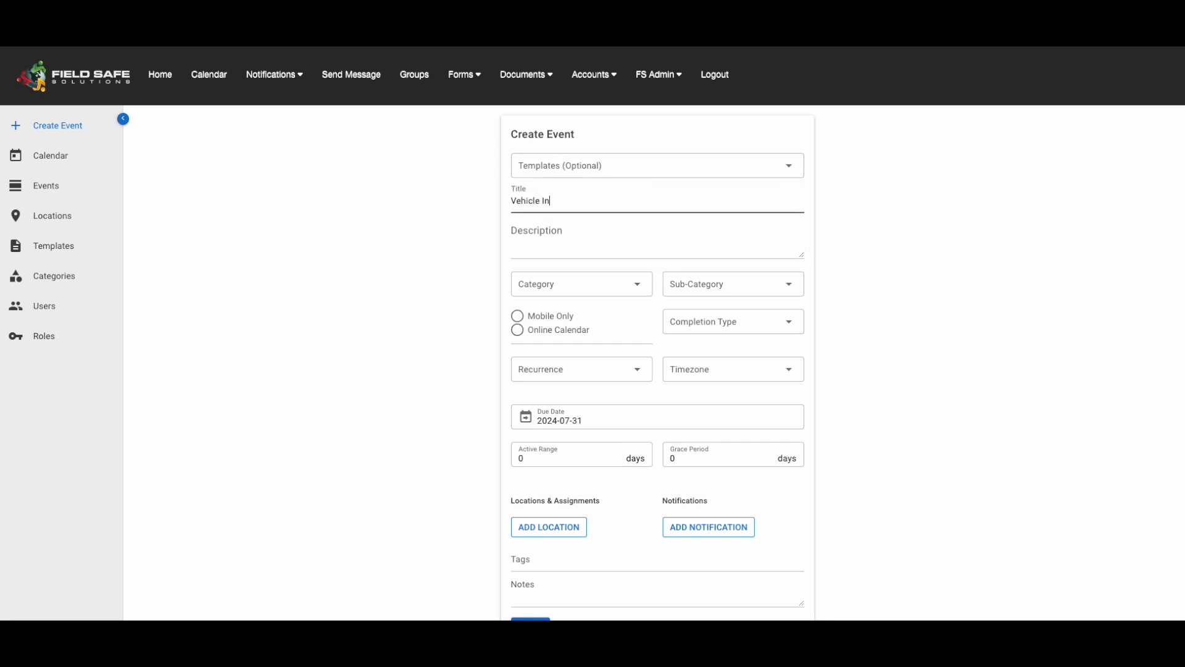
{"action": "type", "text": "spection"}
{"action": "left_click", "coordinate": [564, 228]}
{"action": "type", "text": "Monthly "}
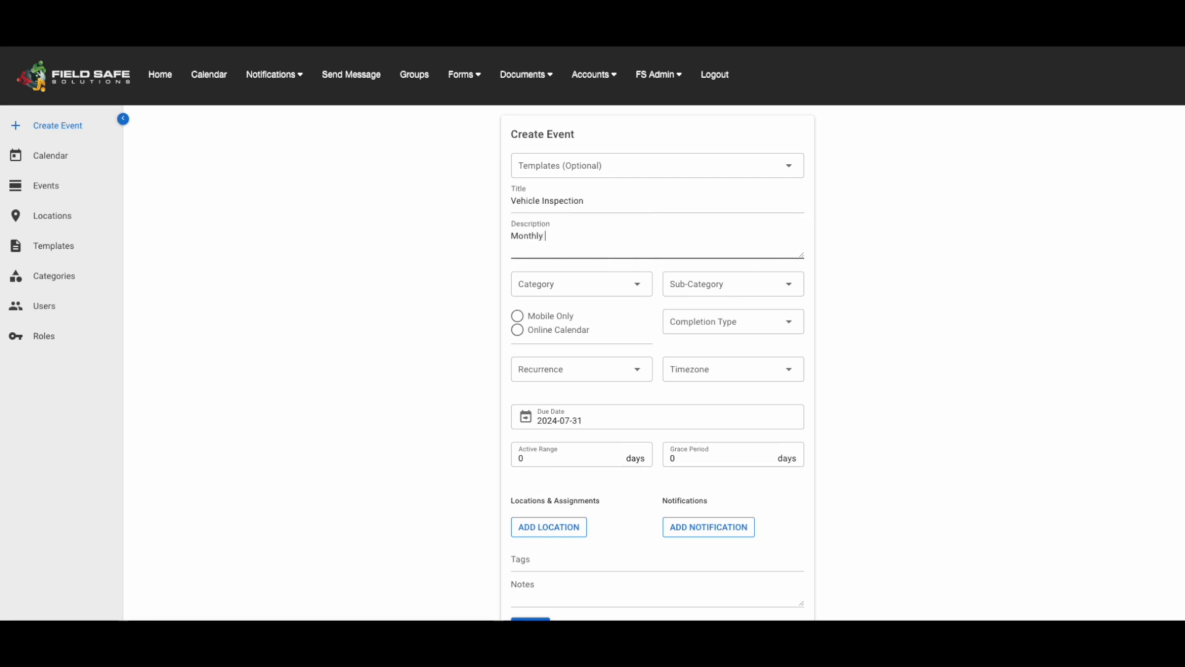
{"action": "type", "text": "Inspection"}
Assign the event to the Inspections category and the Vehicle Inspections sub-category
{"action": "left_click", "coordinate": [637, 291]}
{"action": "left_click", "coordinate": [627, 341]}
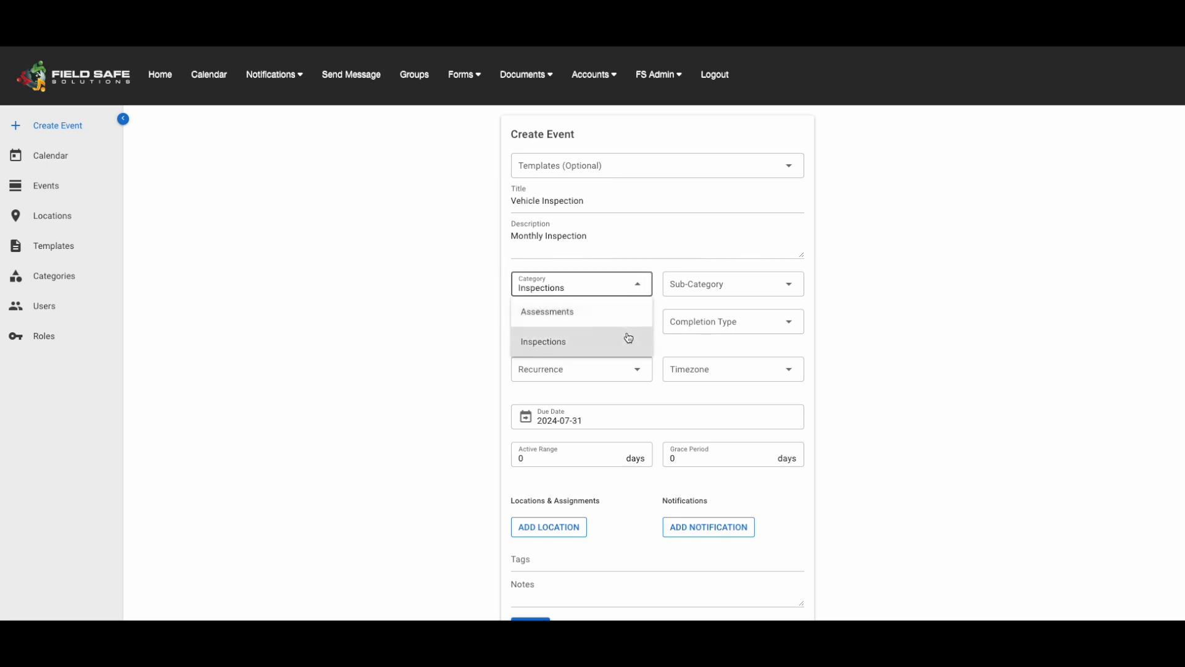
{"action": "left_click", "coordinate": [710, 294]}
{"action": "left_click", "coordinate": [710, 305]}
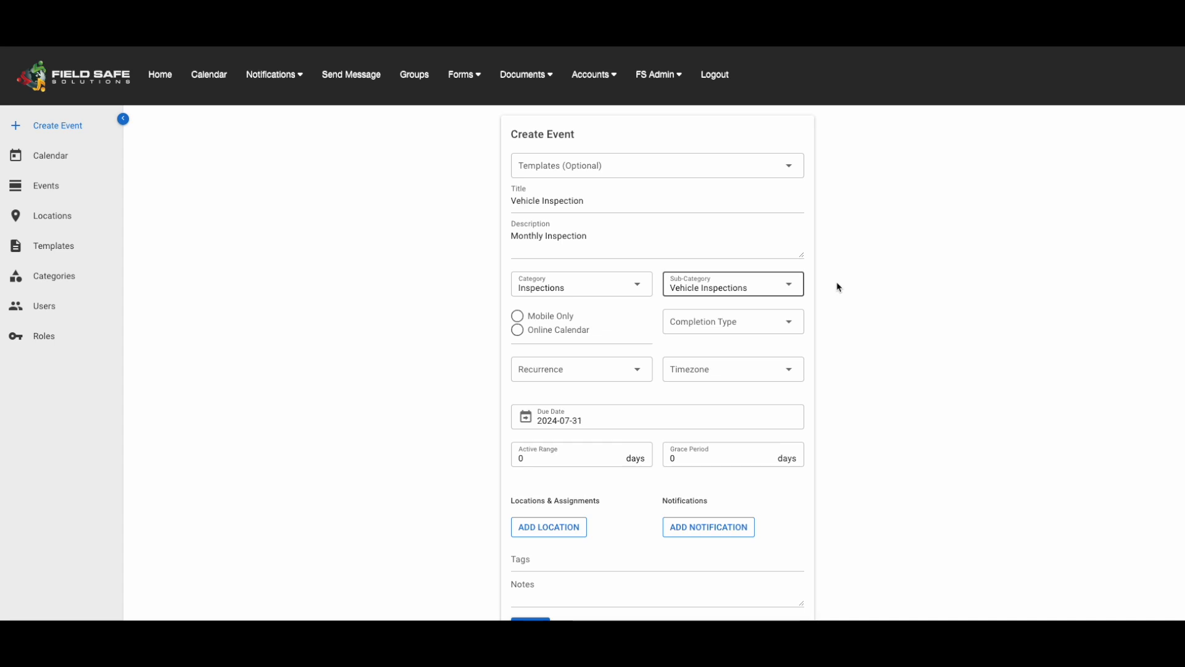
Make the event Mobile Only, using the Virtual Cone form and the Single Person Verification completion type
{"action": "left_click", "coordinate": [518, 316]}
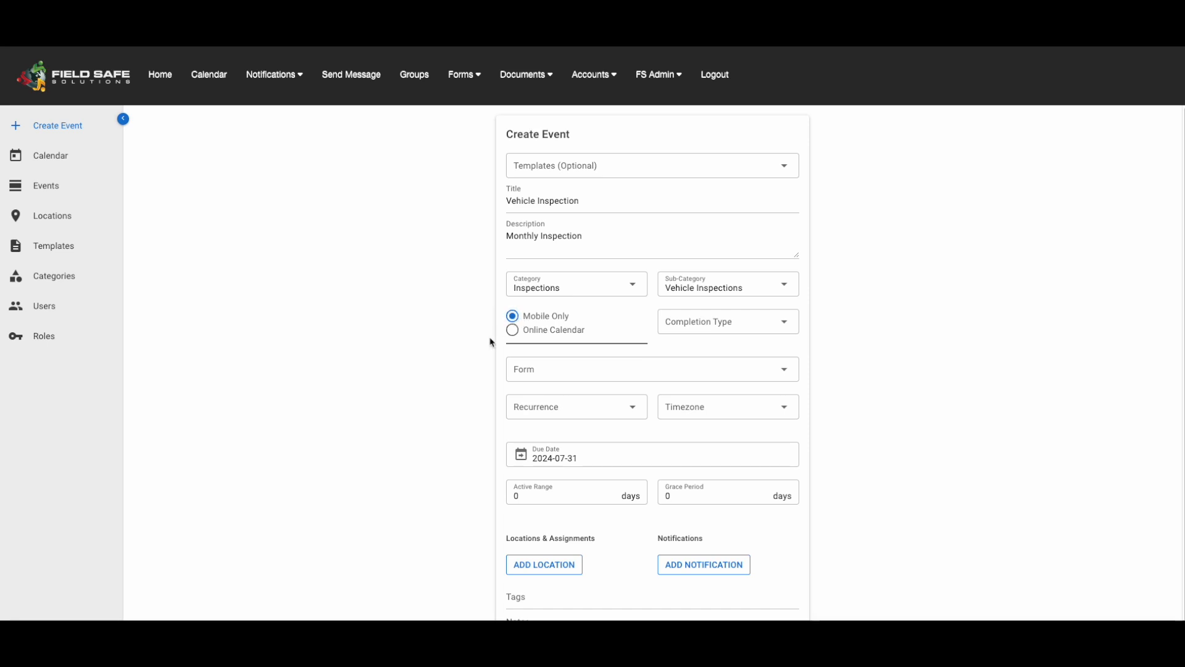
{"action": "left_click", "coordinate": [552, 372]}
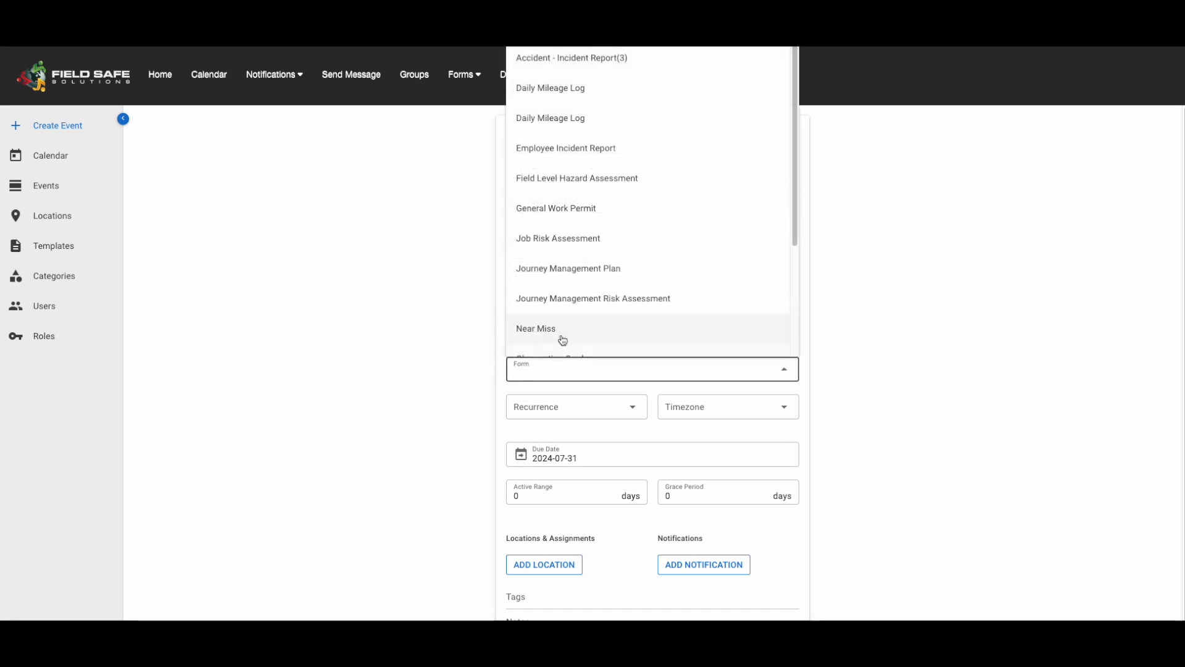
{"action": "scroll", "coordinate": [559, 338], "scroll_direction": "down", "scroll_amount": 3}
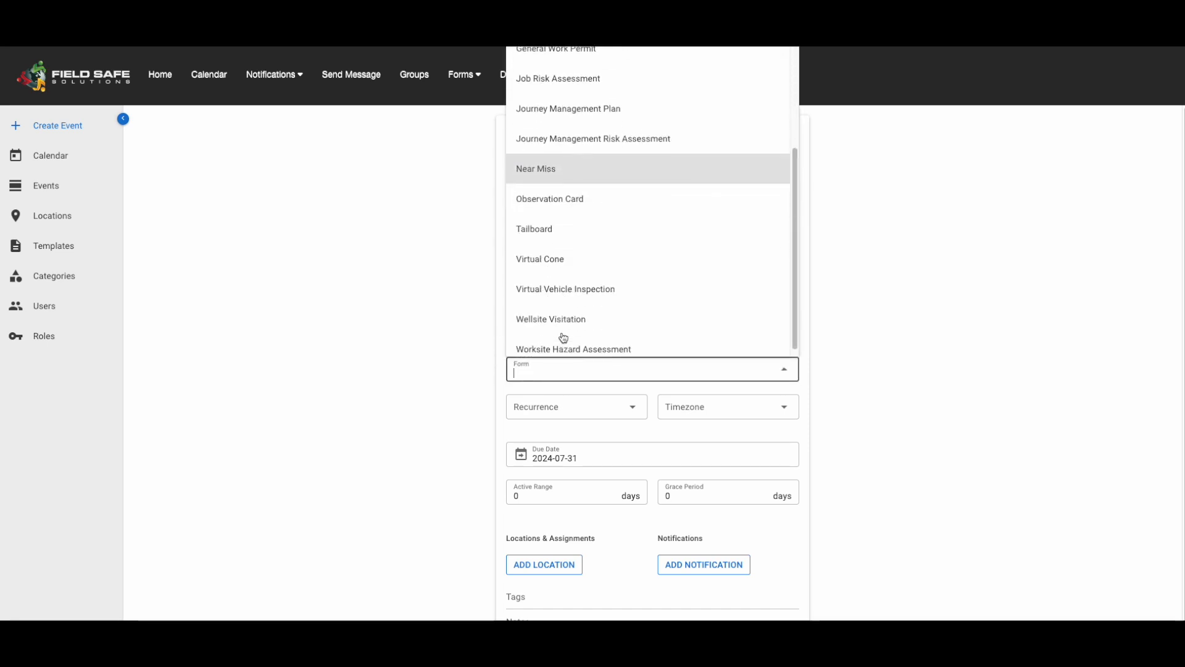
{"action": "left_click", "coordinate": [560, 260]}
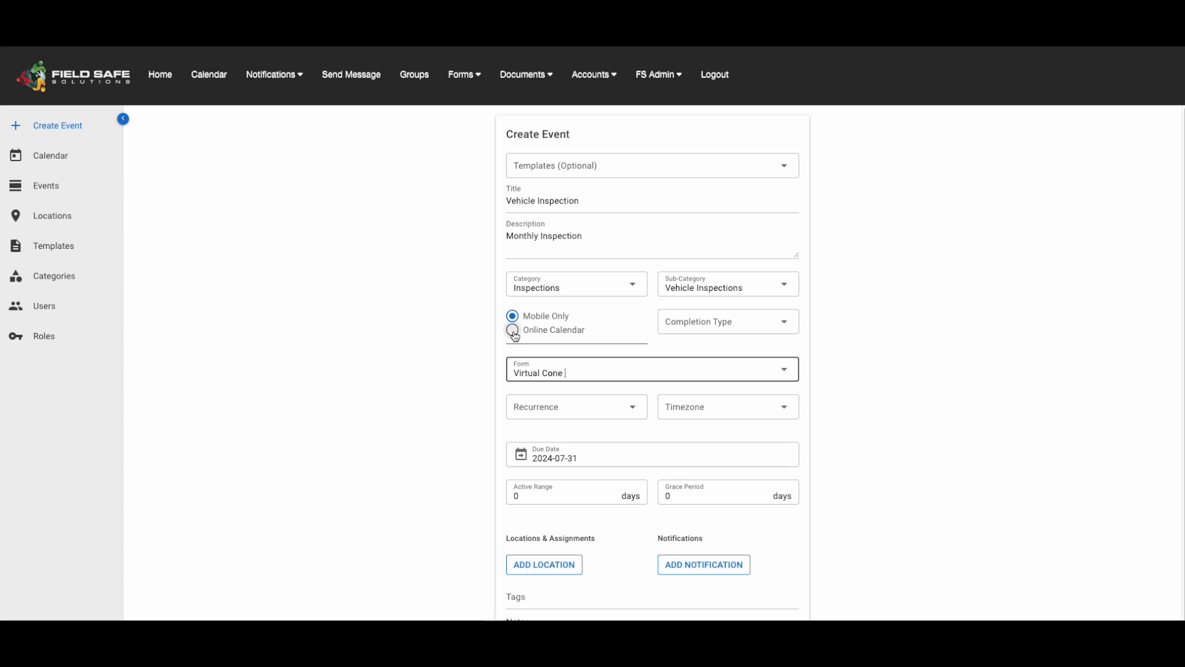
{"action": "left_click", "coordinate": [853, 342]}
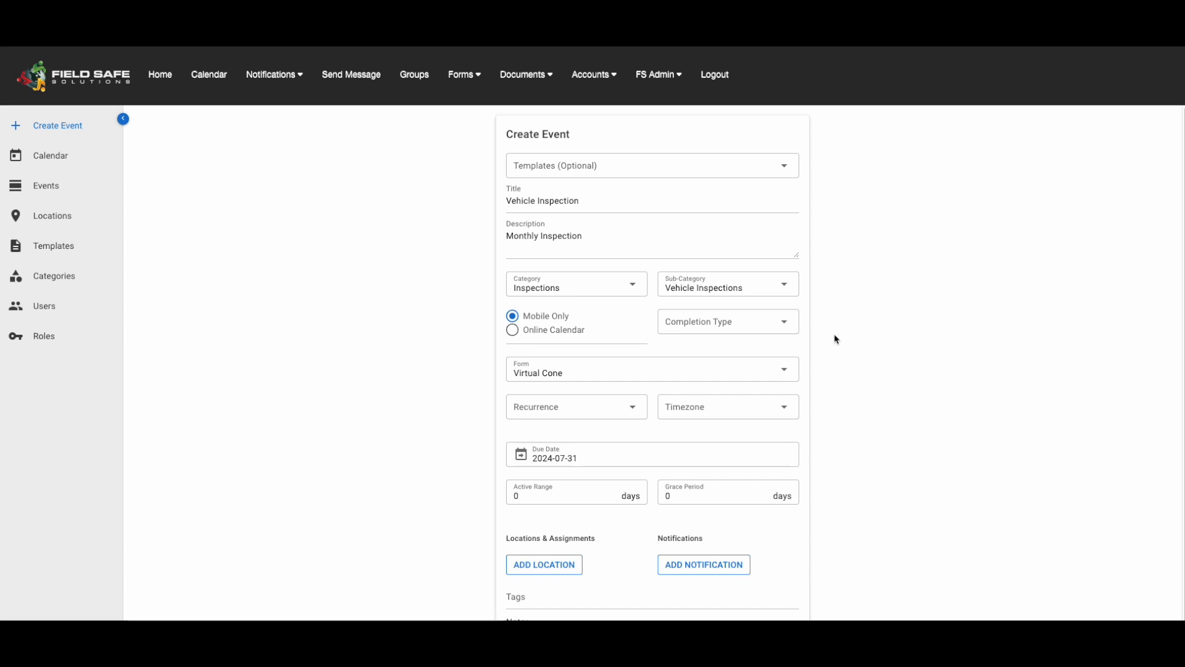
{"action": "left_click", "coordinate": [787, 325]}
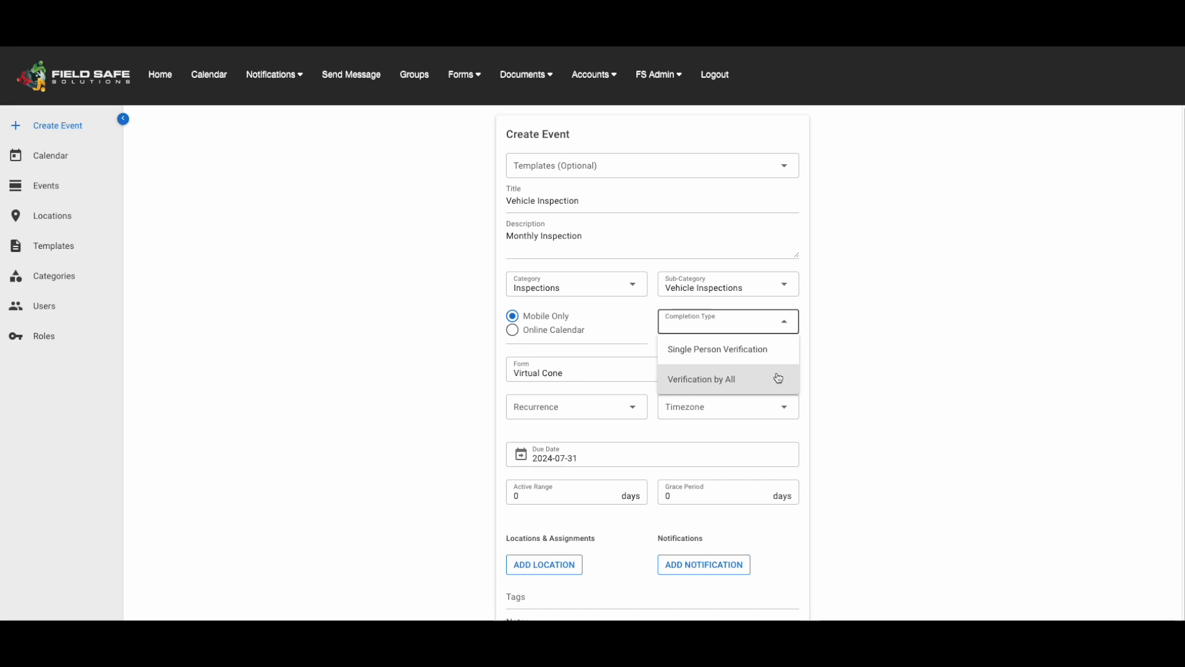
{"action": "left_click", "coordinate": [779, 350]}
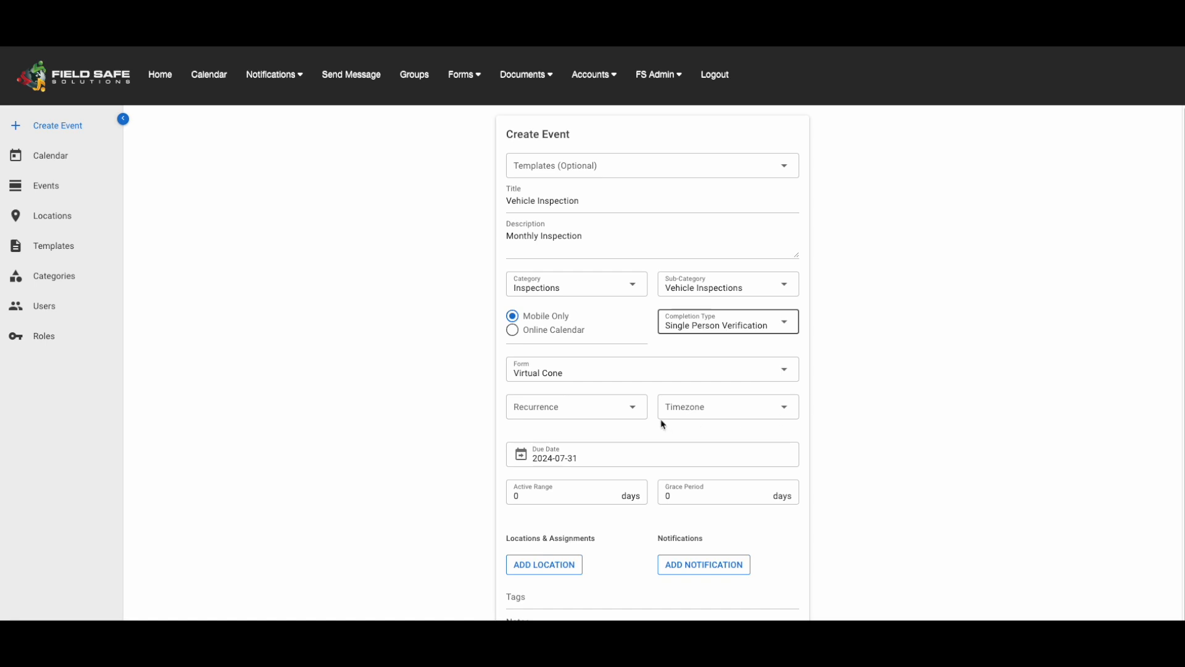
Set the event to recur Monthly in the (GMT-07:00) Mountain Time (US & Canada) timezone
{"action": "left_click", "coordinate": [635, 412]}
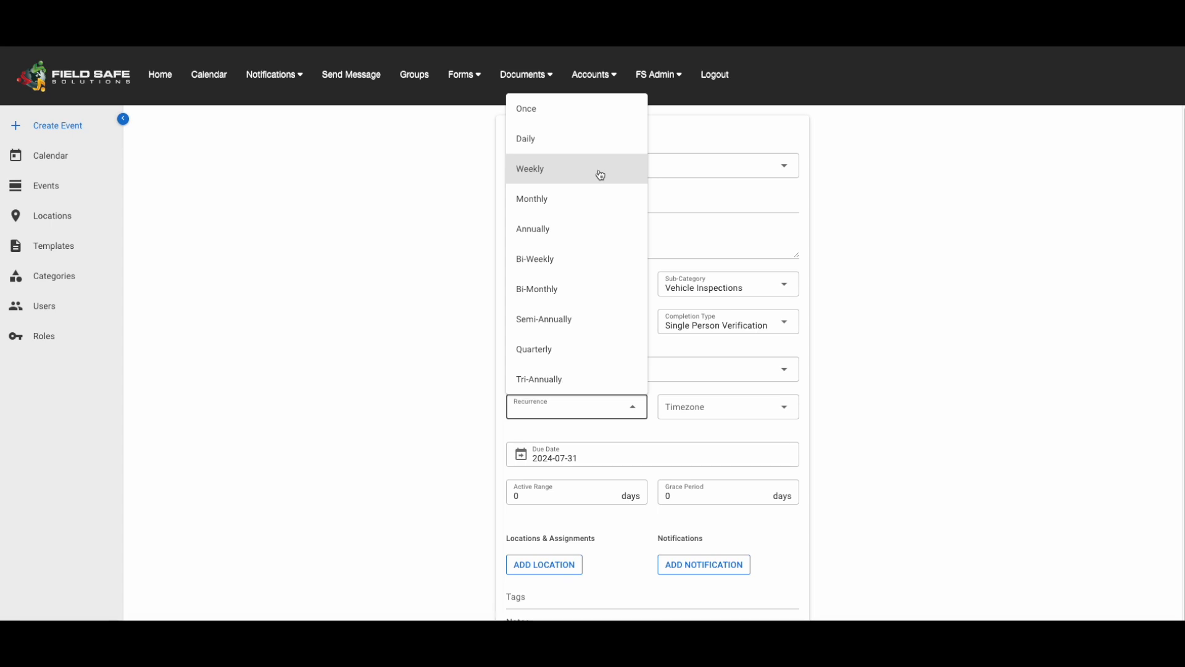
{"action": "left_click", "coordinate": [597, 202]}
{"action": "left_click", "coordinate": [796, 411]}
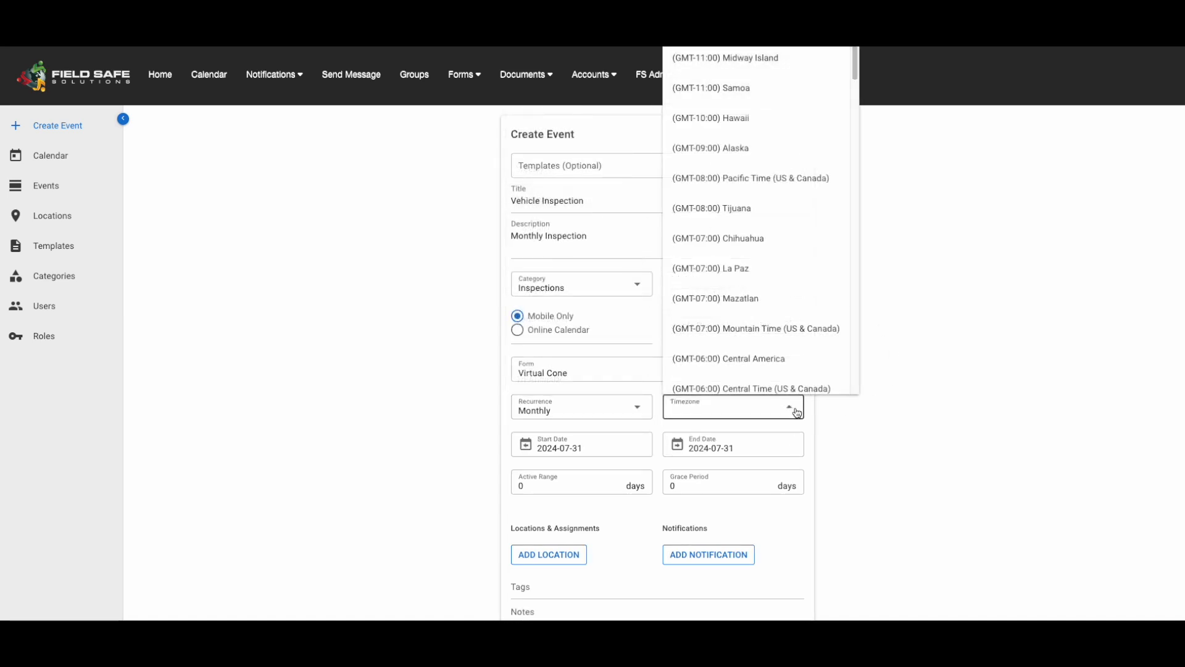
{"action": "left_click", "coordinate": [795, 330]}
Set the recurring event's end date to 2024-08-31
{"action": "scroll", "coordinate": [858, 408], "scroll_direction": "down", "scroll_amount": 3}
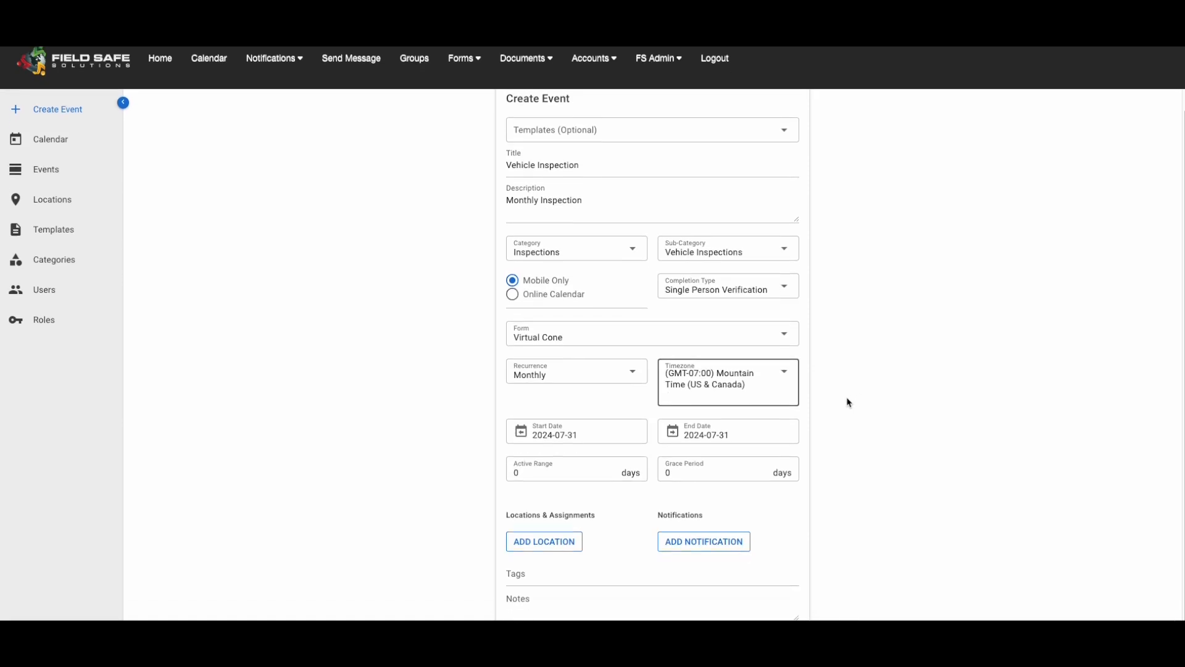
{"action": "left_click", "coordinate": [673, 367]}
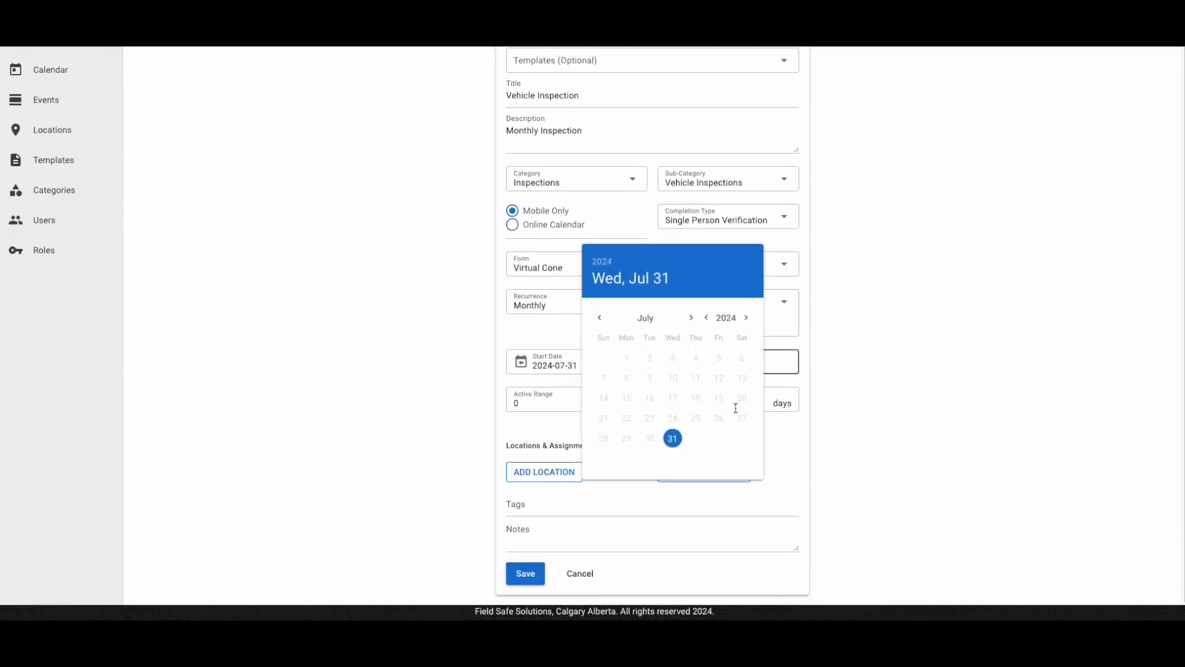
{"action": "left_click", "coordinate": [691, 317]}
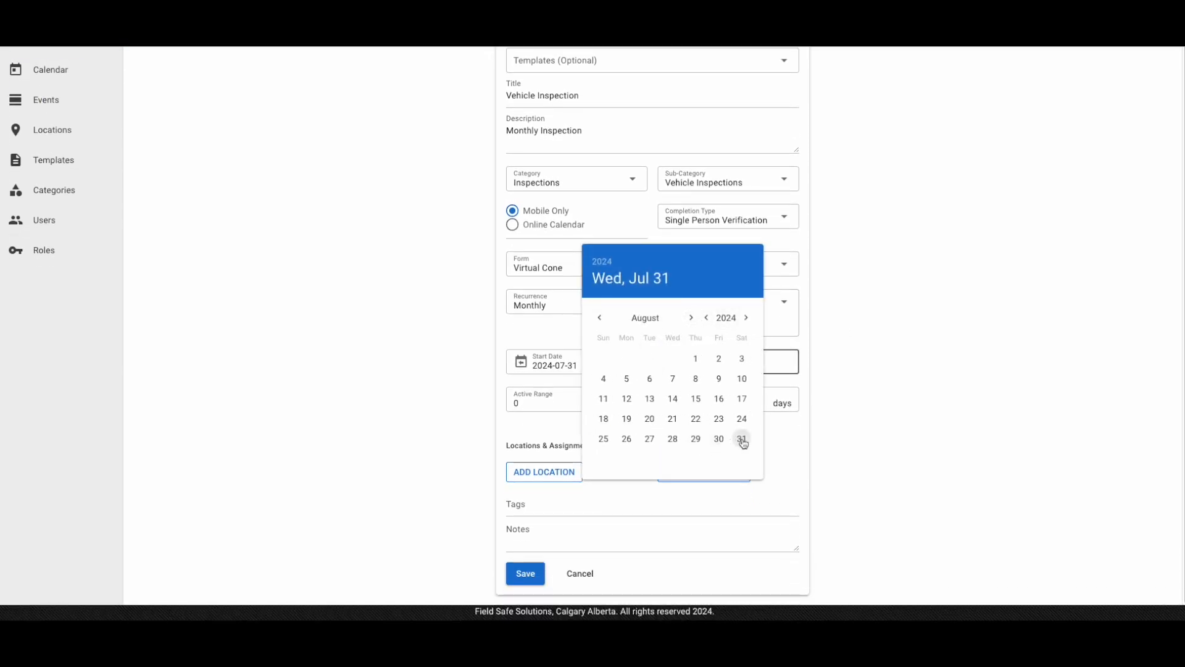
{"action": "left_click", "coordinate": [742, 439]}
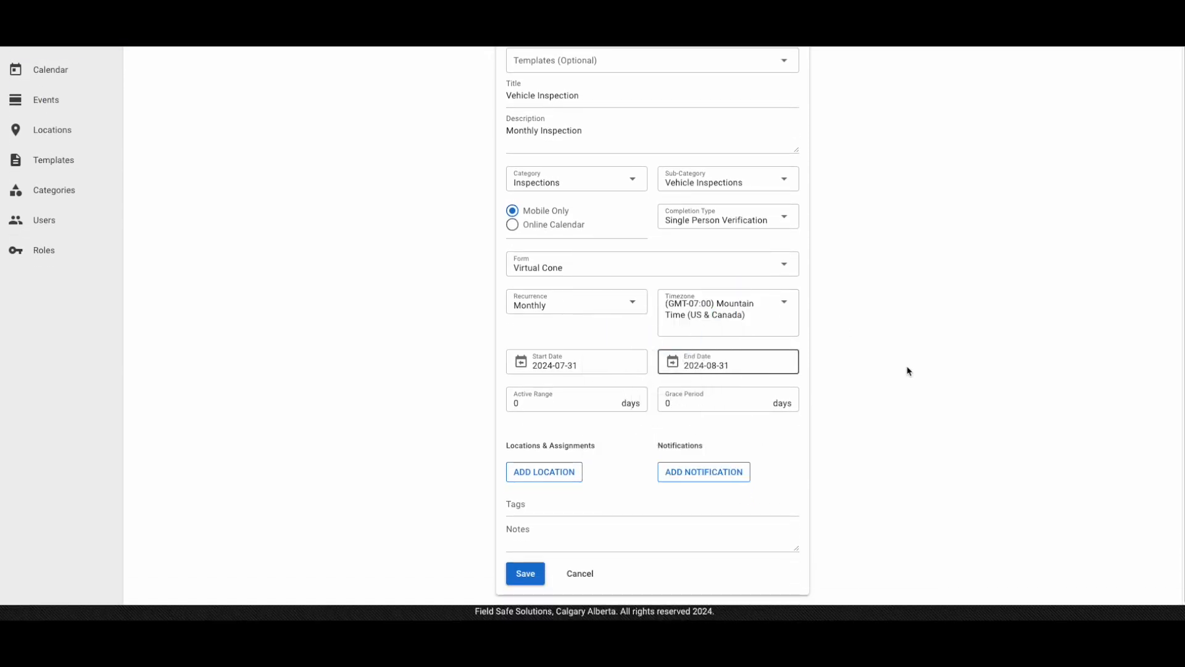
Set both the event's active range and its grace period to 1 day
{"action": "left_click", "coordinate": [615, 401]}
{"action": "left_click", "coordinate": [861, 411]}
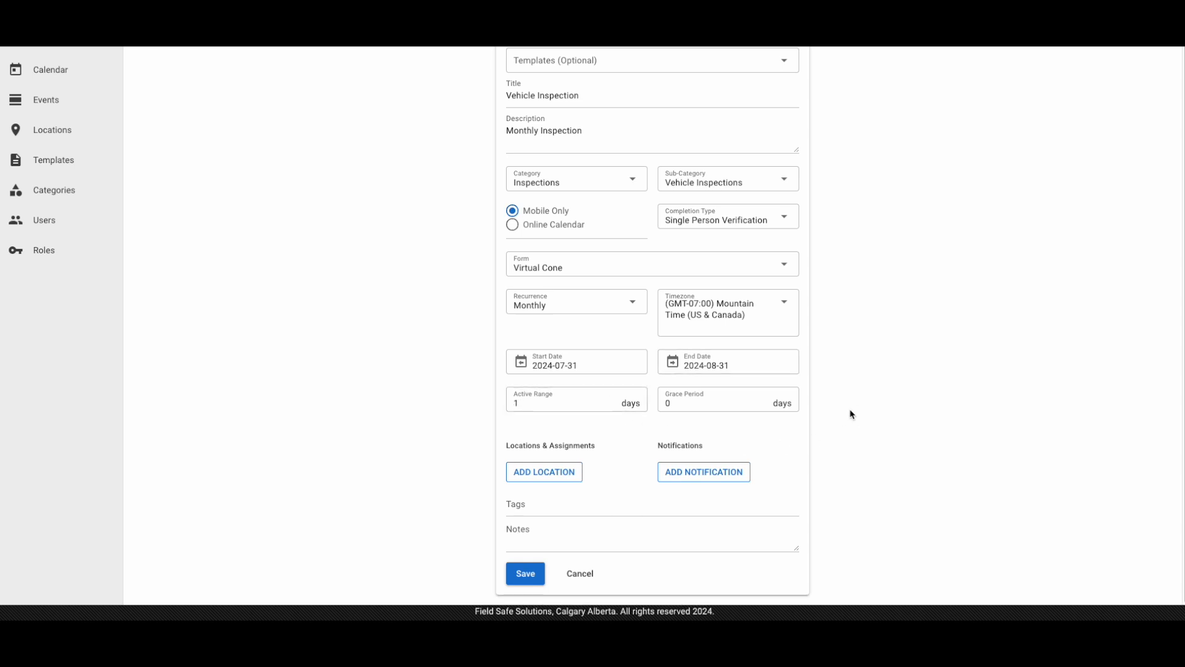
{"action": "left_click", "coordinate": [766, 399]}
Start a location assignment for the event and choose Calgary as its location
{"action": "left_click", "coordinate": [576, 478]}
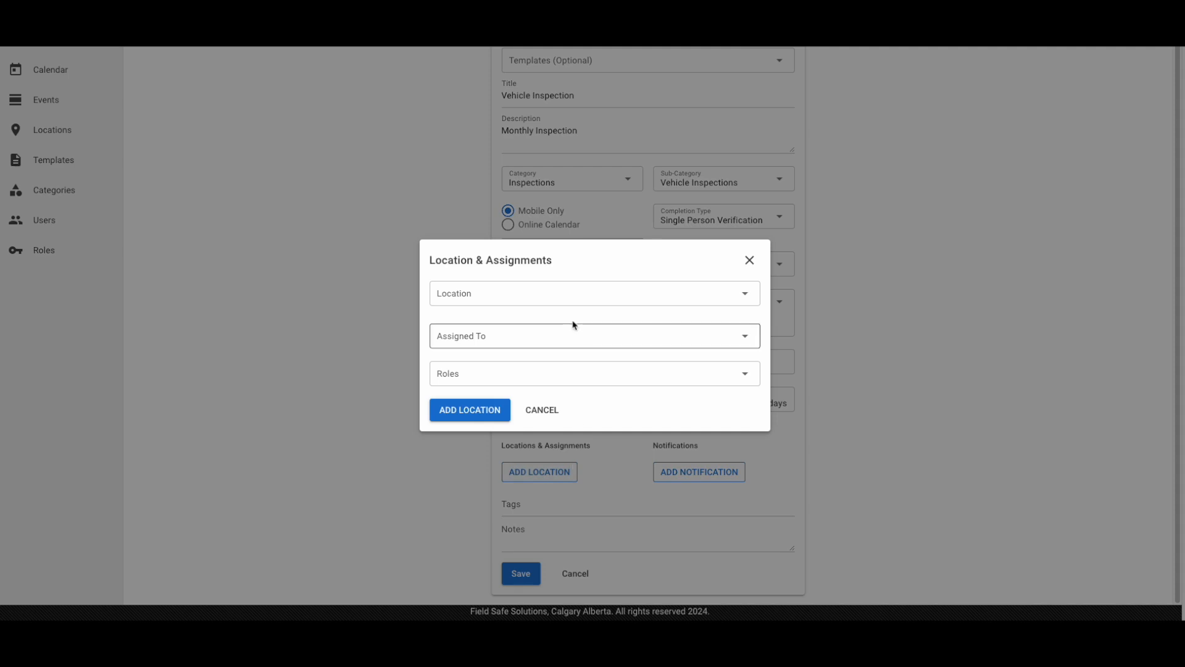
{"action": "left_click", "coordinate": [564, 297]}
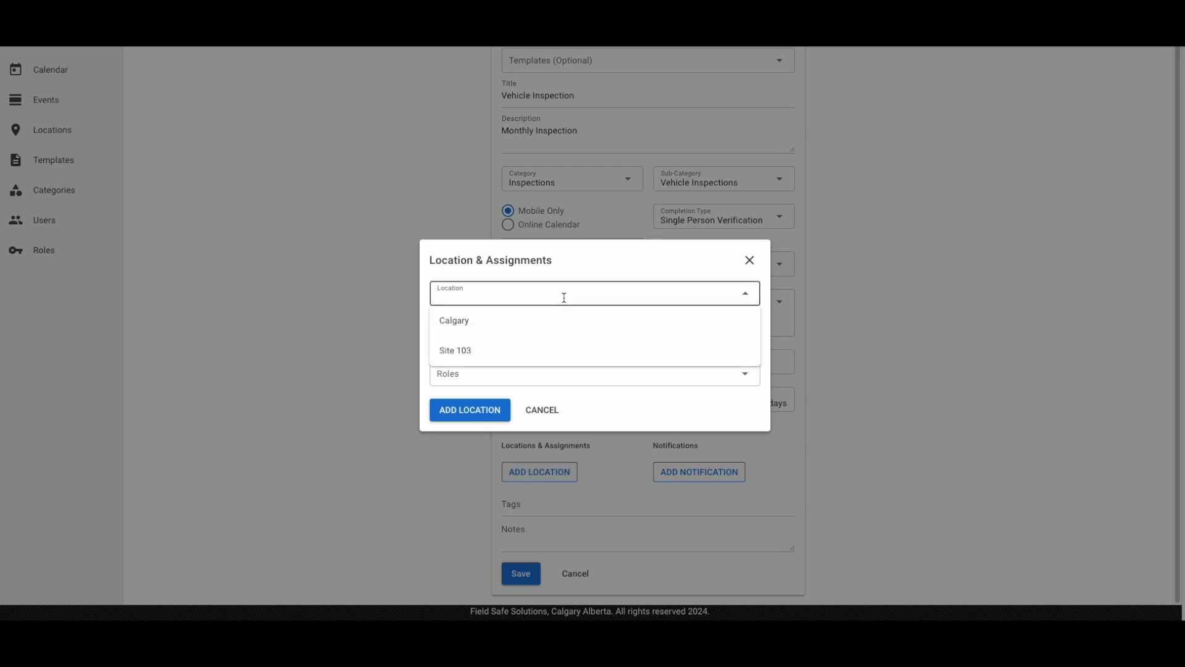
{"action": "left_click", "coordinate": [566, 321]}
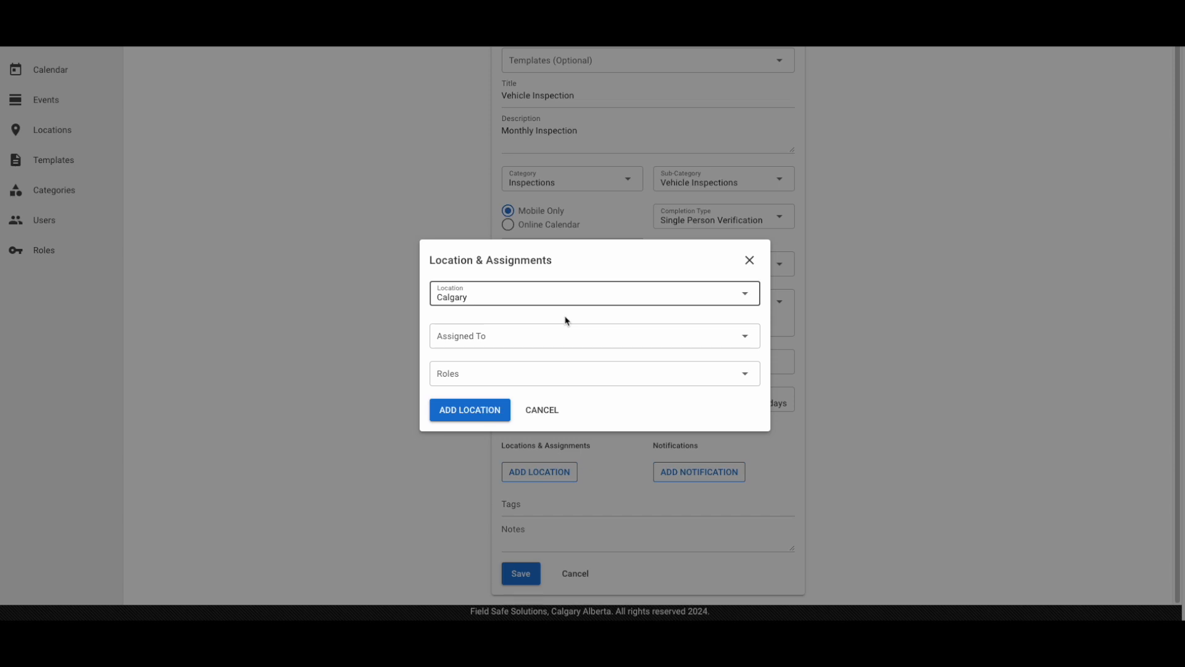
{"action": "left_click", "coordinate": [566, 318]}
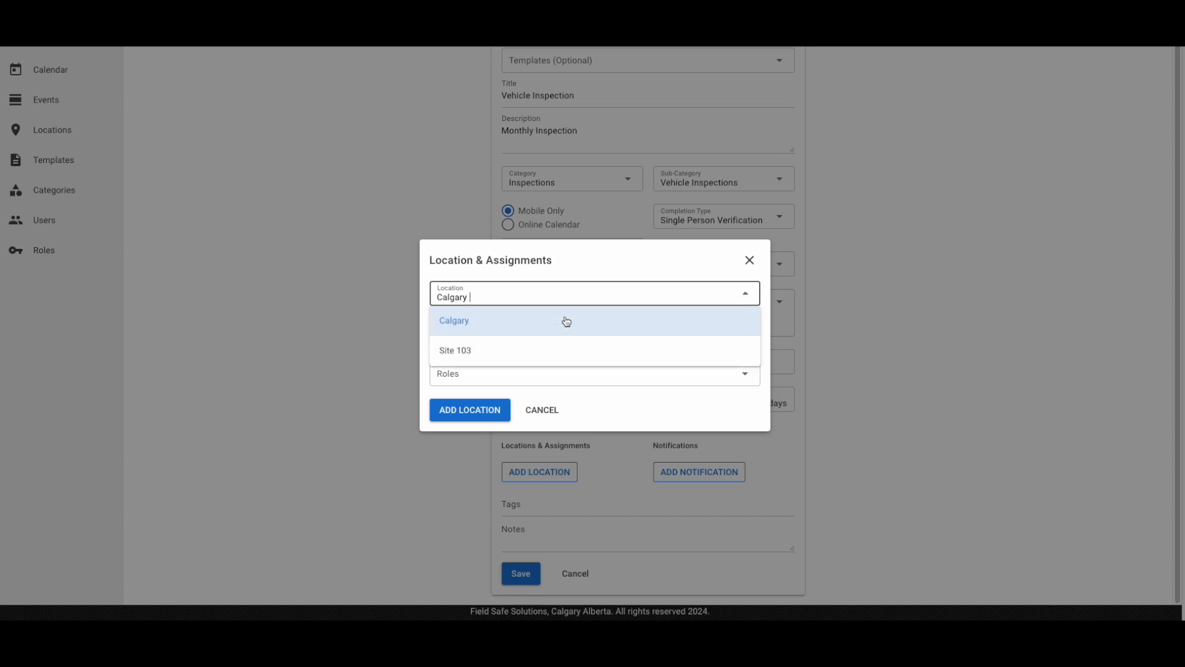
{"action": "left_click", "coordinate": [577, 258]}
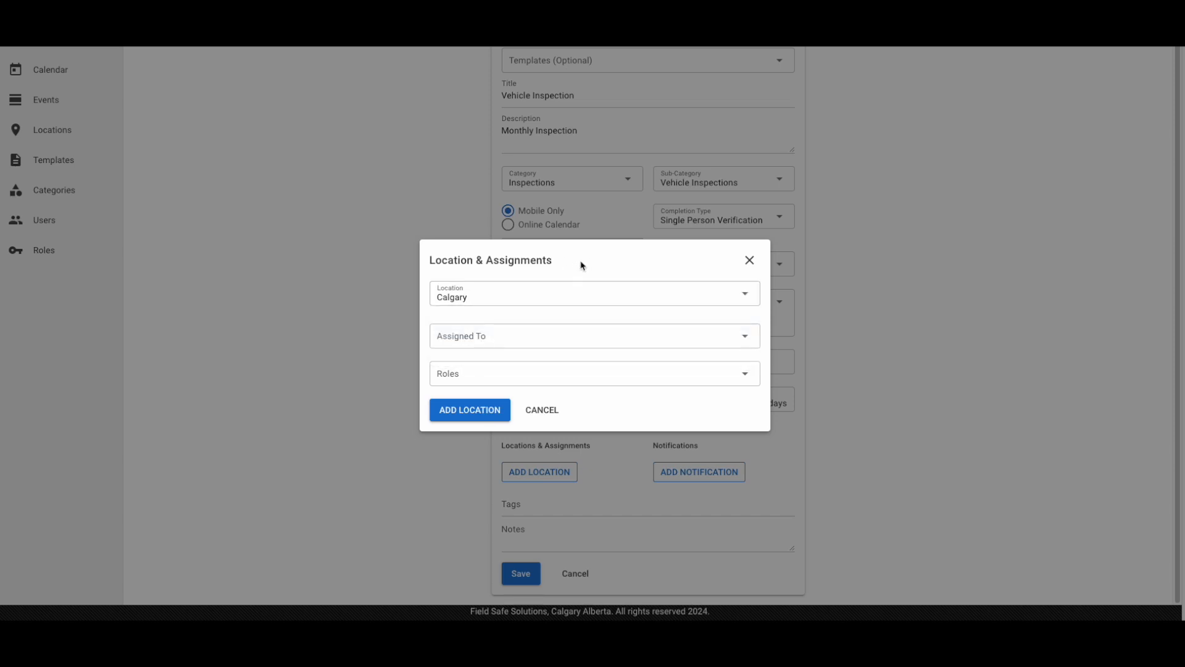
Assign two users from the employee list to the Calgary location
{"action": "left_click", "coordinate": [747, 341]}
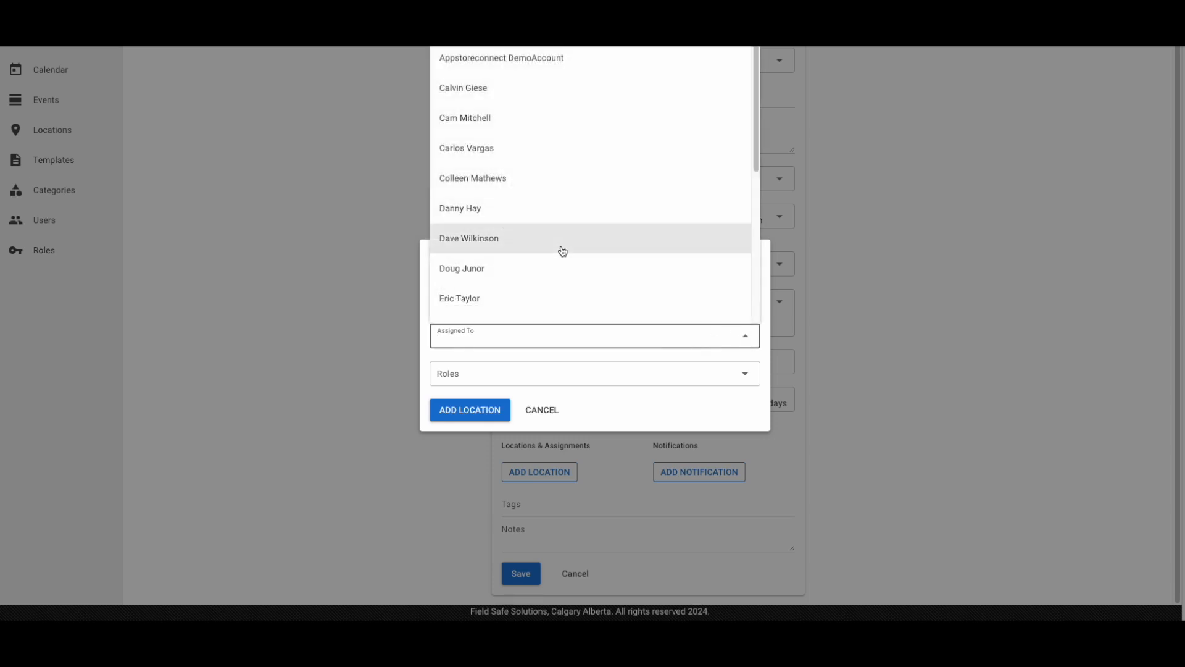
{"action": "left_click", "coordinate": [556, 213]}
{"action": "scroll", "coordinate": [549, 254], "scroll_direction": "down", "scroll_amount": 5}
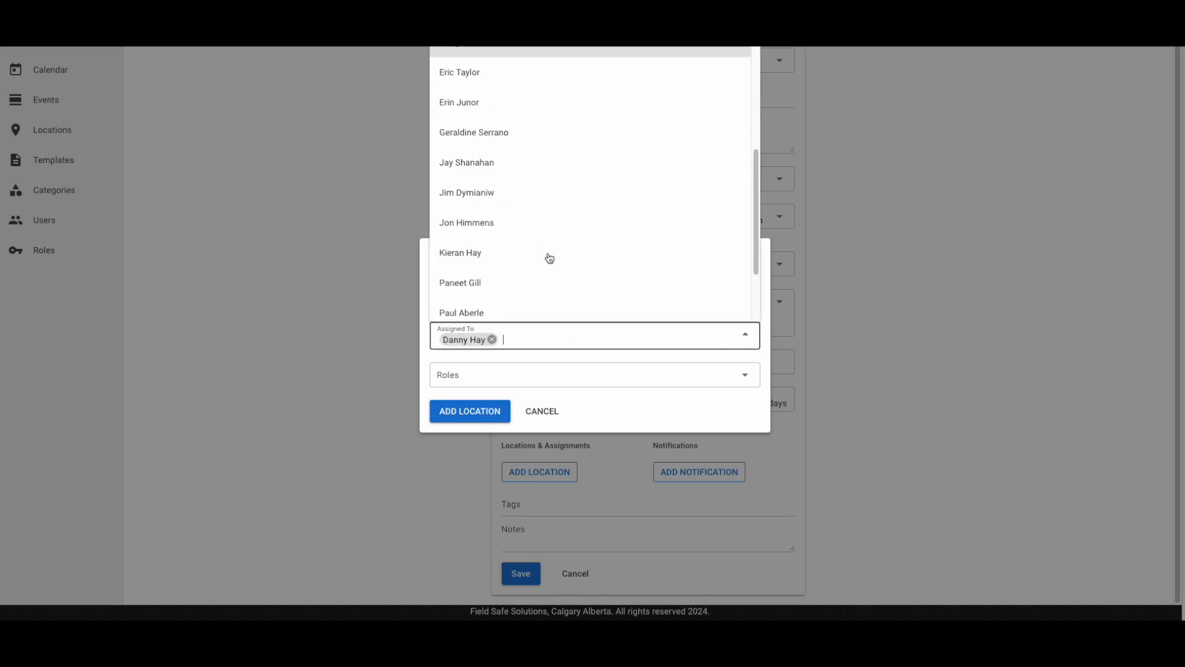
{"action": "left_click", "coordinate": [549, 254]}
Include the Field Team role in the Calgary assignment and add the location to the event
{"action": "left_click", "coordinate": [540, 374]}
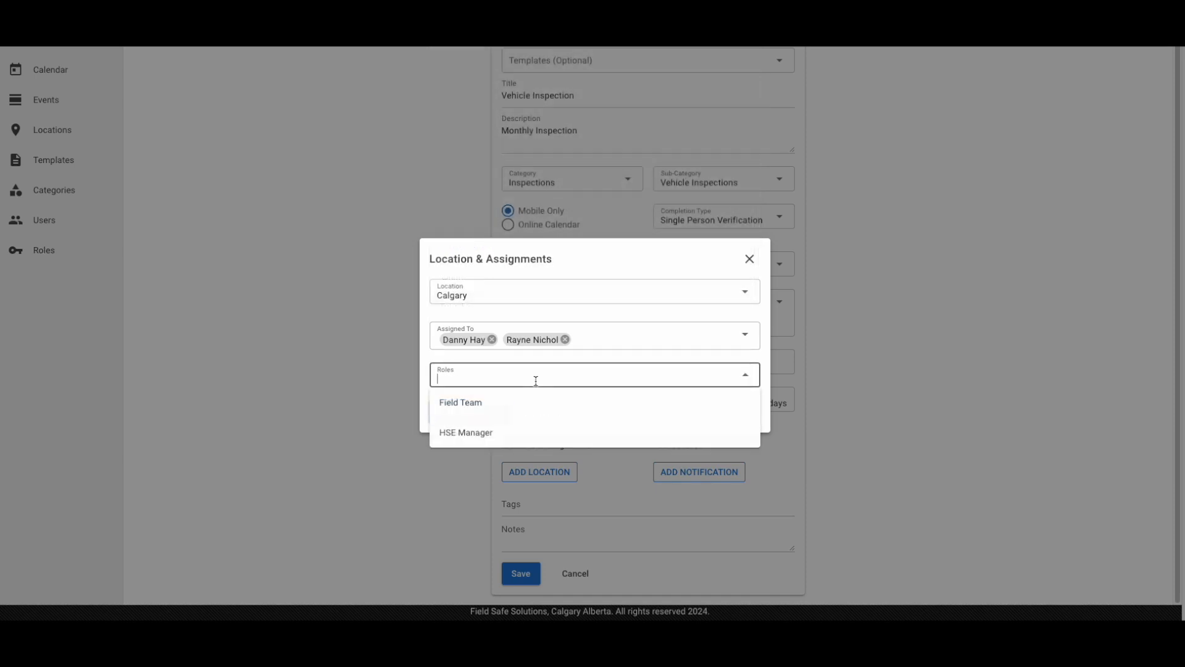
{"action": "left_click", "coordinate": [523, 412]}
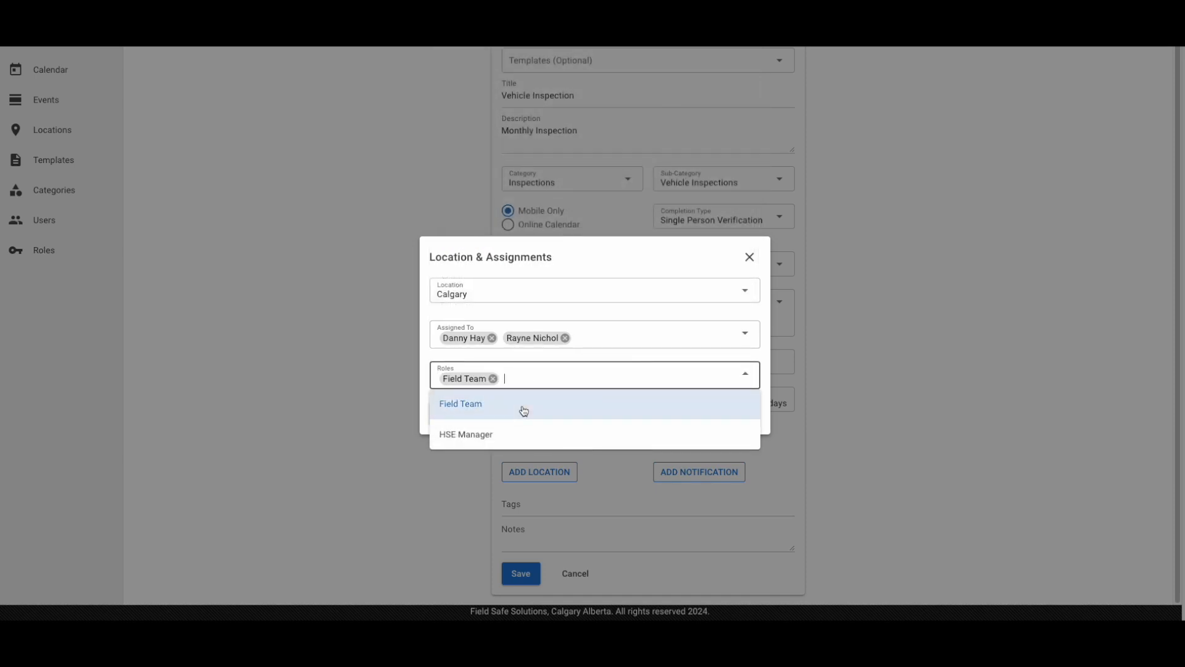
{"action": "left_click", "coordinate": [649, 361]}
{"action": "left_click", "coordinate": [722, 416]}
{"action": "left_click", "coordinate": [470, 413]}
Start a notification for the event and select two employees as its recipients
{"action": "scroll", "coordinate": [477, 416], "scroll_direction": "down", "scroll_amount": 2}
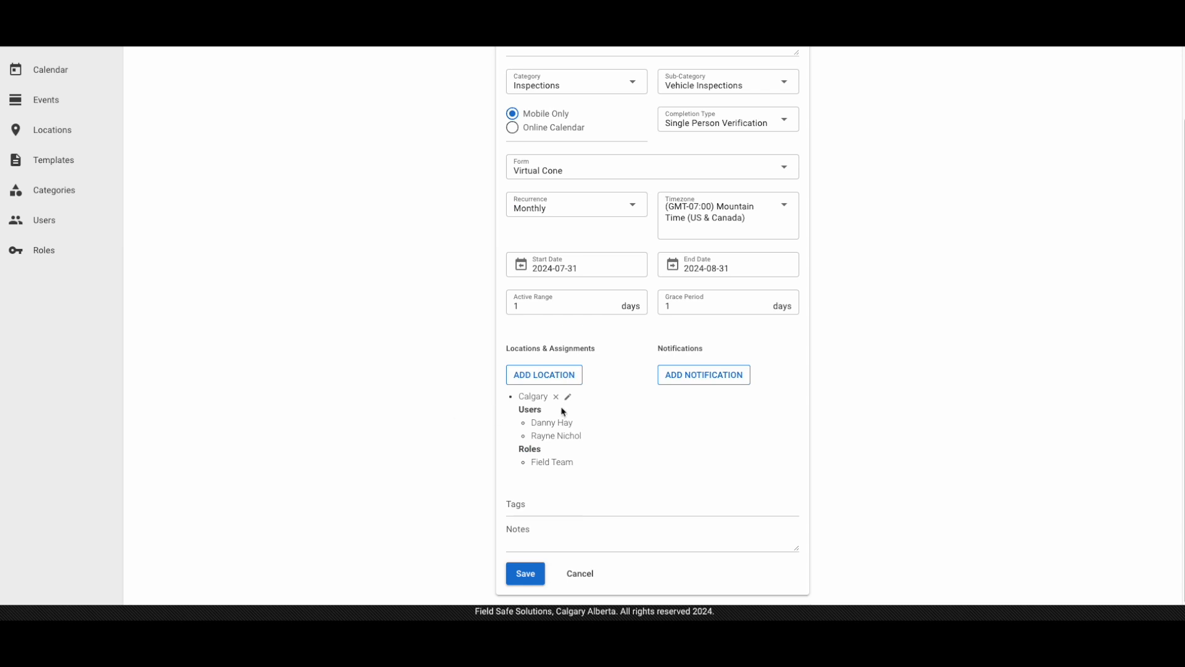
{"action": "left_click", "coordinate": [716, 377]}
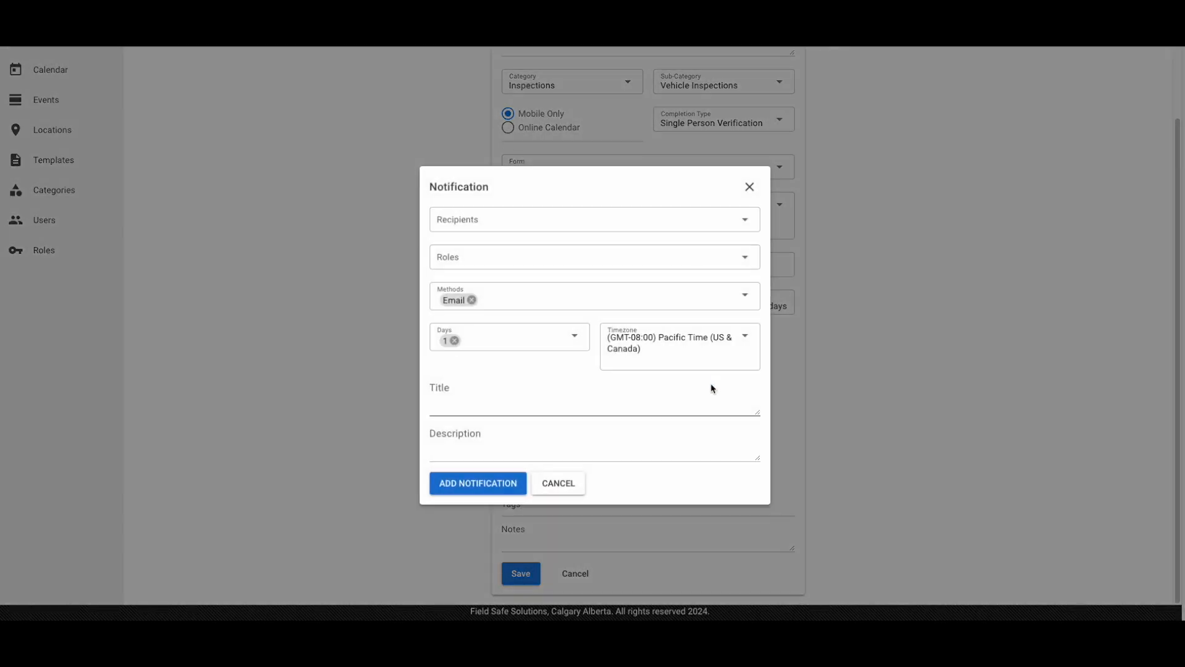
{"action": "left_click", "coordinate": [748, 222]}
{"action": "scroll", "coordinate": [623, 407], "scroll_direction": "down", "scroll_amount": 3}
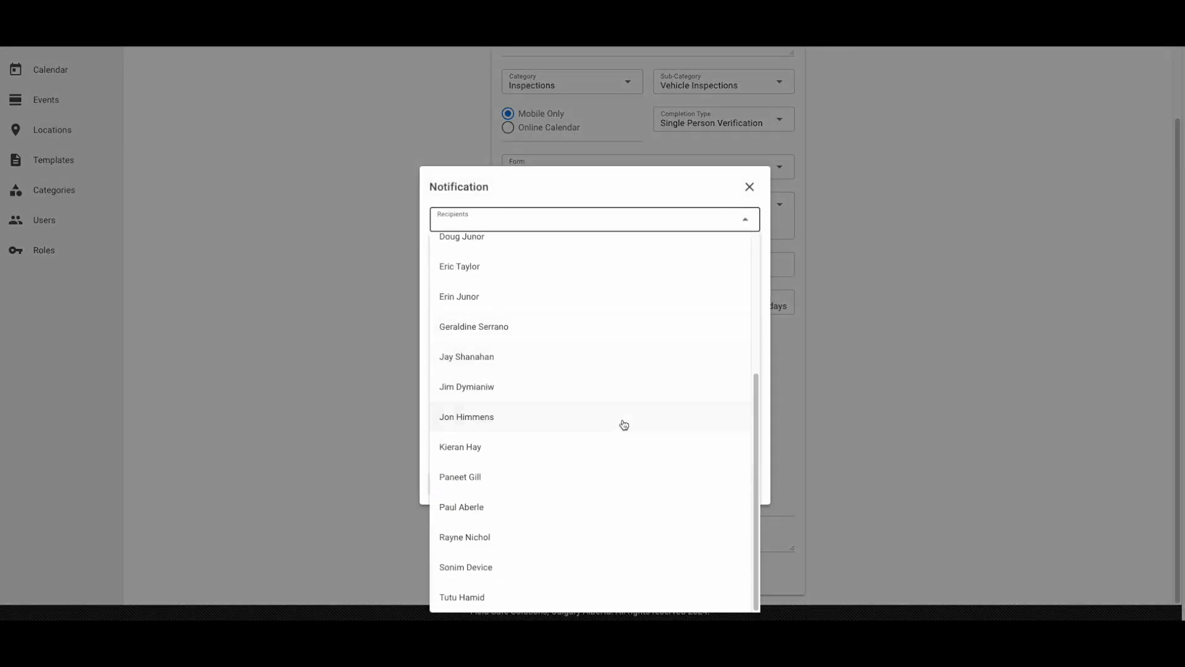
{"action": "left_click", "coordinate": [624, 418]}
{"action": "left_click", "coordinate": [652, 323]}
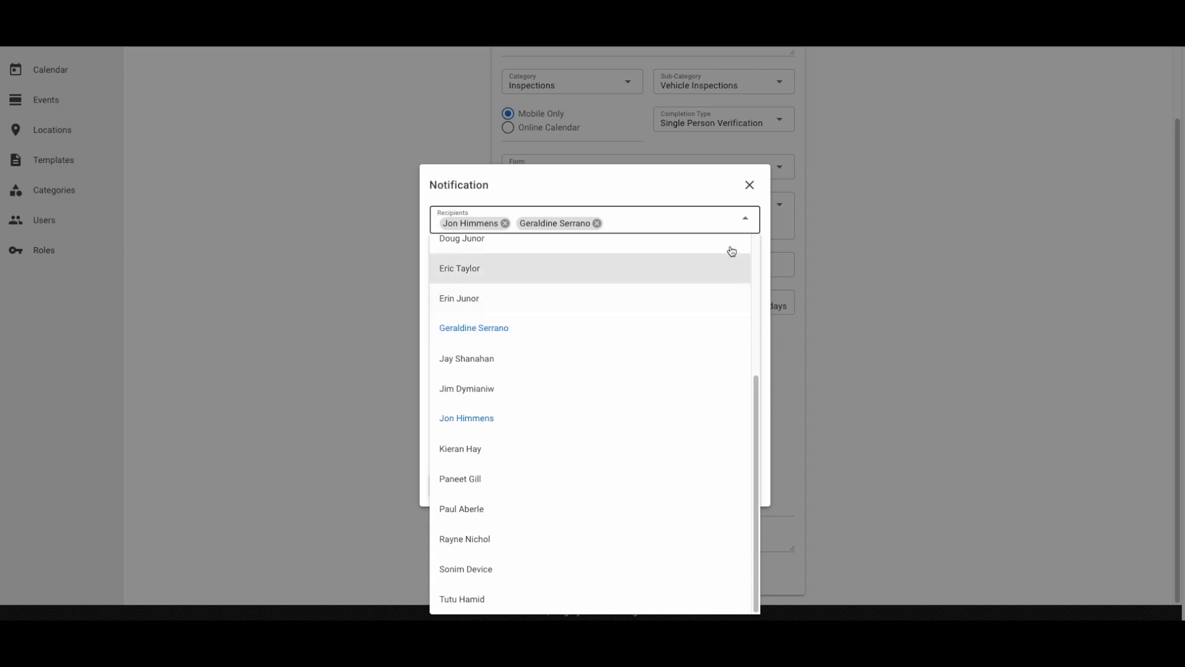
{"action": "left_click", "coordinate": [690, 192]}
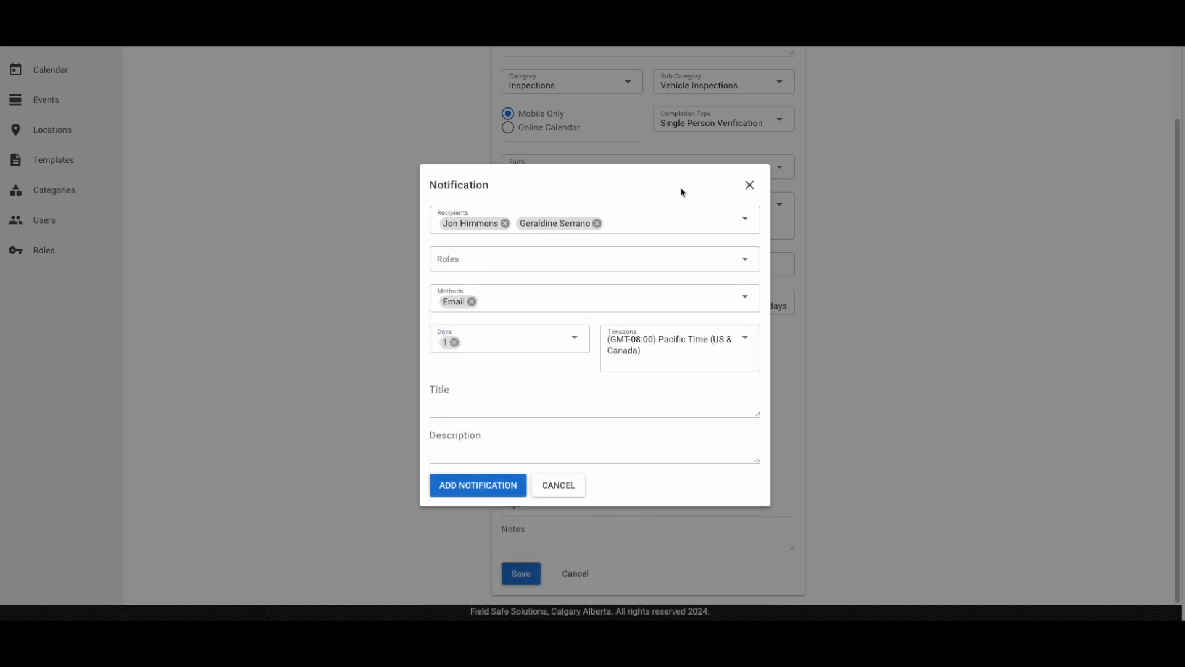
Include the Field Team role among those who receive the notification
{"action": "left_click", "coordinate": [690, 256]}
{"action": "left_click", "coordinate": [609, 289]}
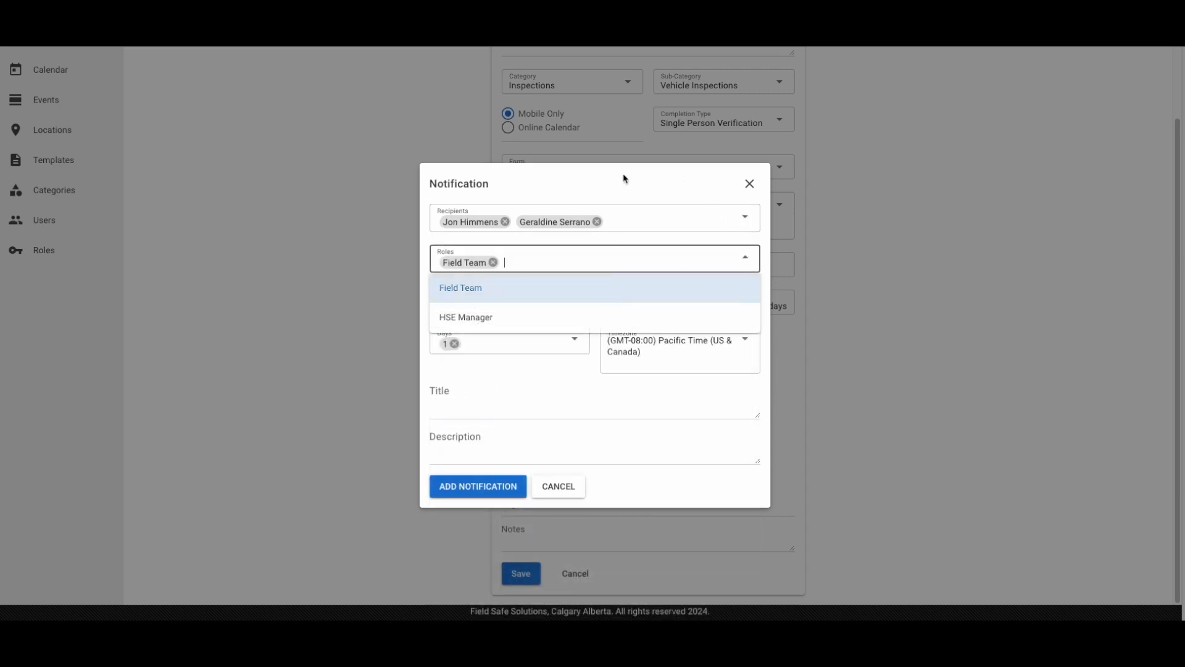
{"action": "left_click", "coordinate": [625, 180]}
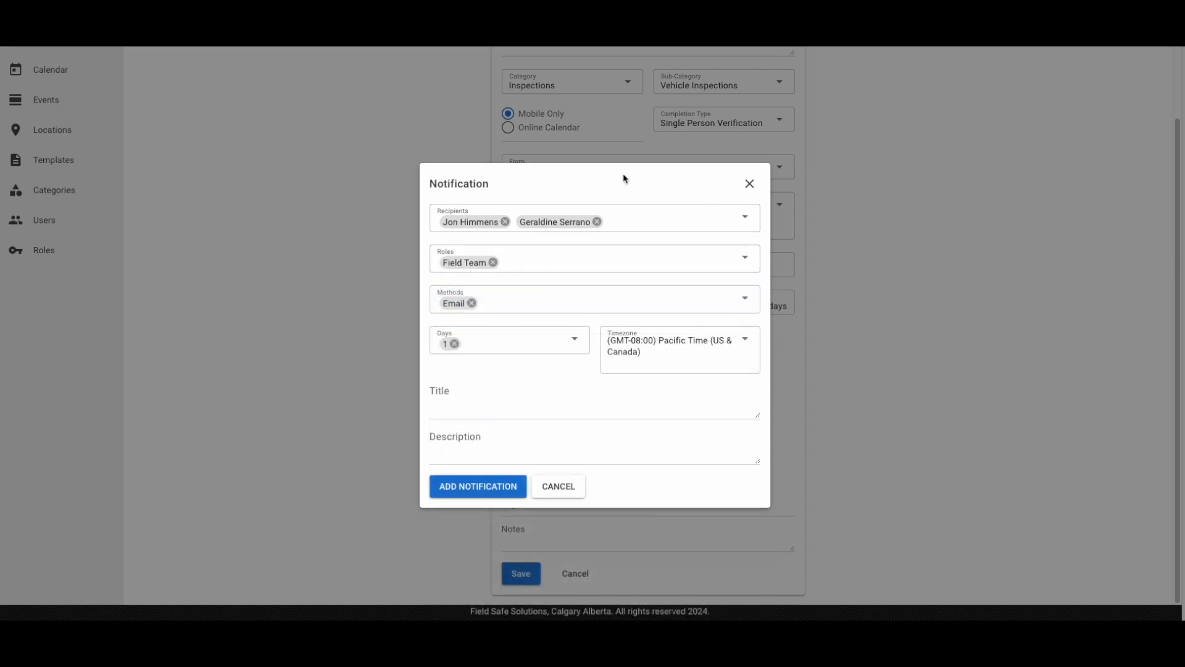
Add Call and Push to the notification's methods and include 3 days among its reminder days
{"action": "left_click", "coordinate": [747, 303]}
{"action": "left_click", "coordinate": [667, 328]}
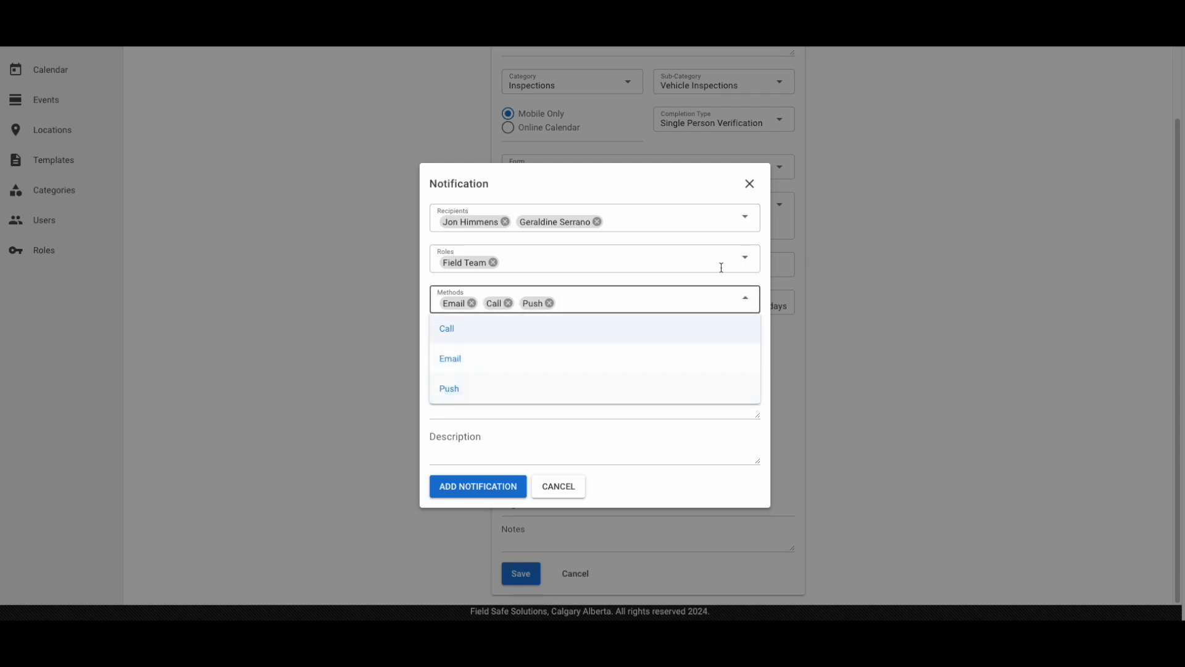
{"action": "left_click", "coordinate": [705, 185]}
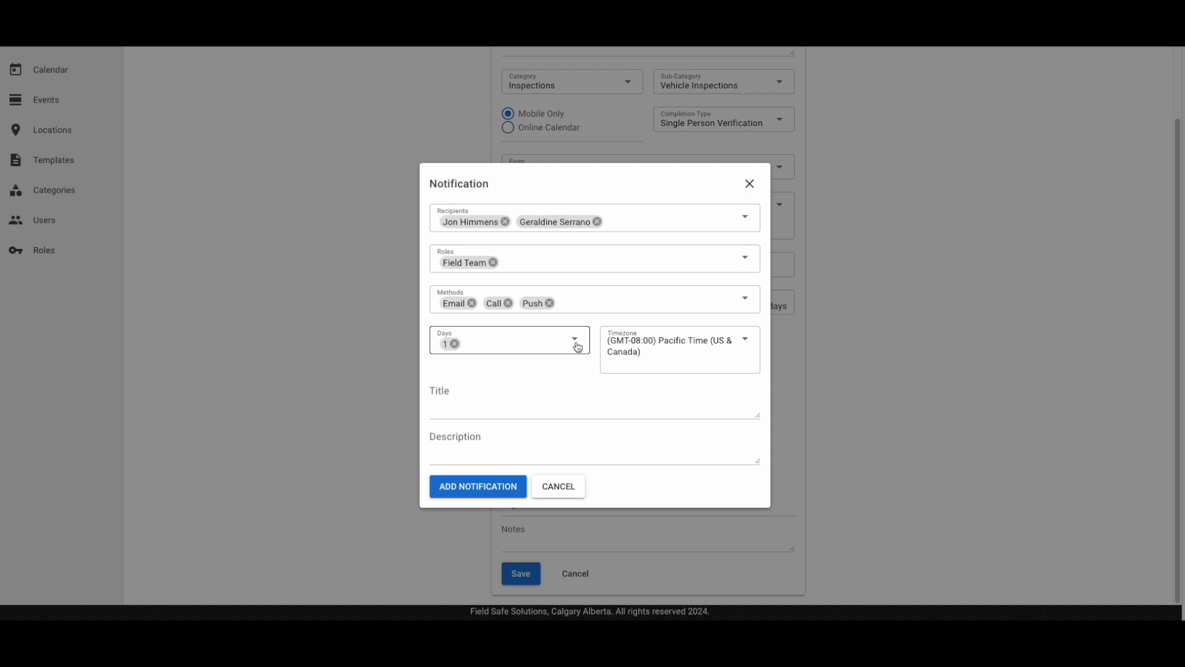
{"action": "left_click", "coordinate": [543, 338]}
{"action": "left_click", "coordinate": [483, 93]}
{"action": "left_click", "coordinate": [687, 190]}
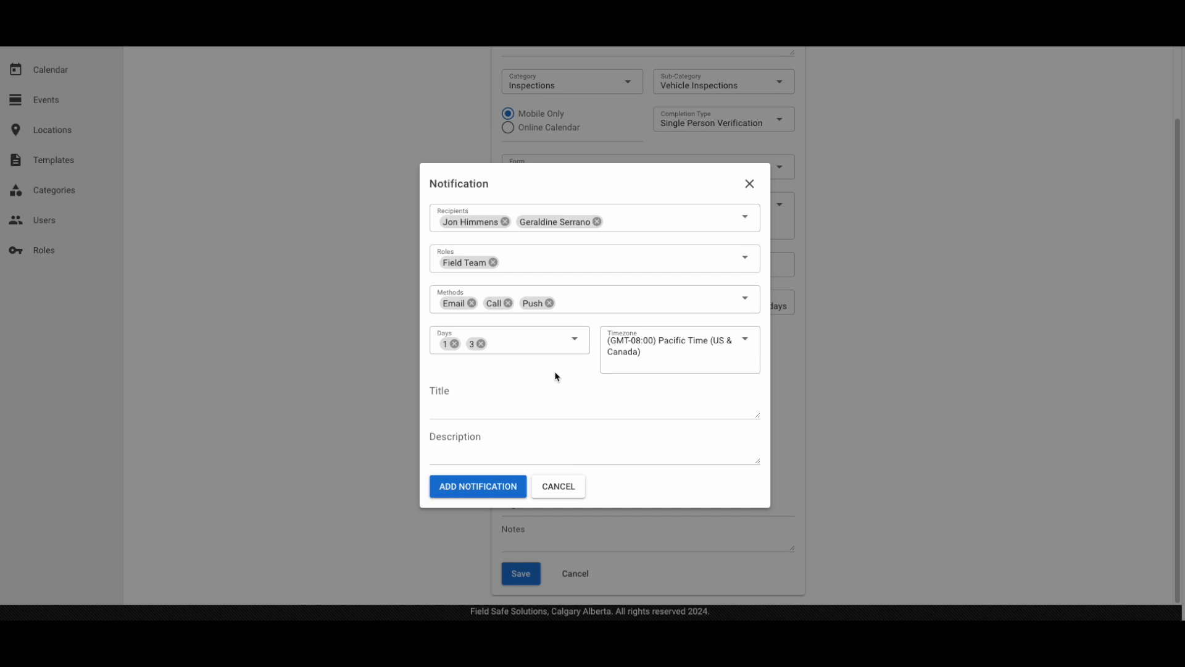
Title the notification "Inspection Reminder"
{"action": "left_click", "coordinate": [525, 405]}
{"action": "type", "text": "In"}
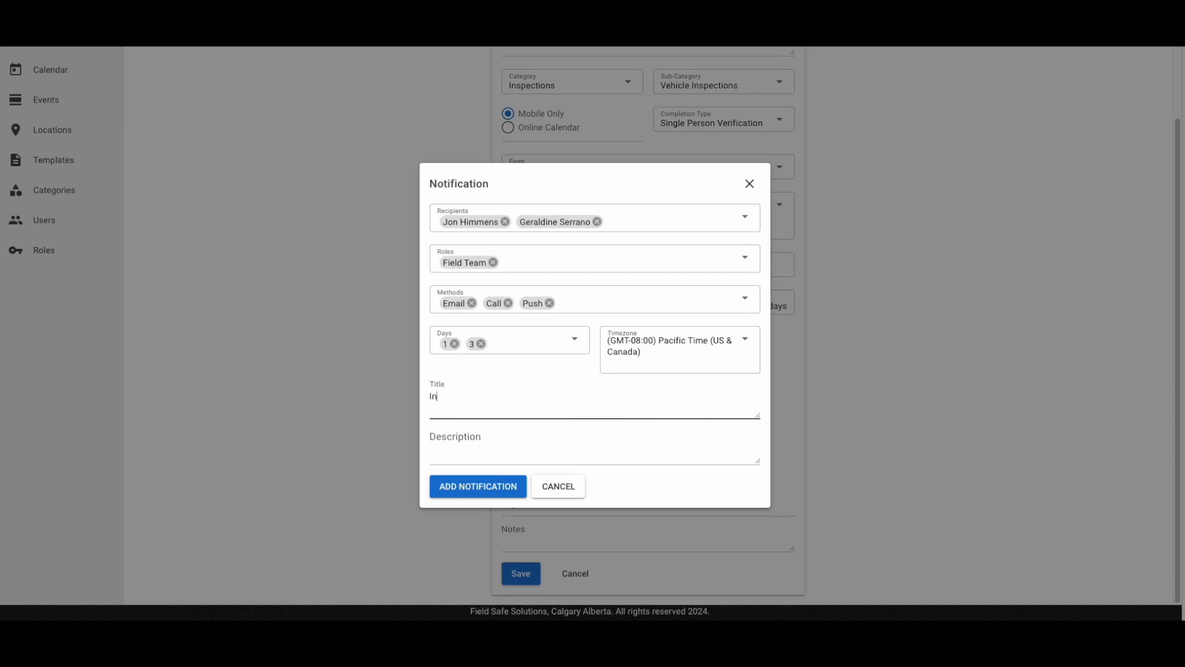
{"action": "type", "text": "spection Reminder"}
Describe the notification as "Submit vehicle inspection", then add it and save the event
{"action": "left_click", "coordinate": [497, 454]}
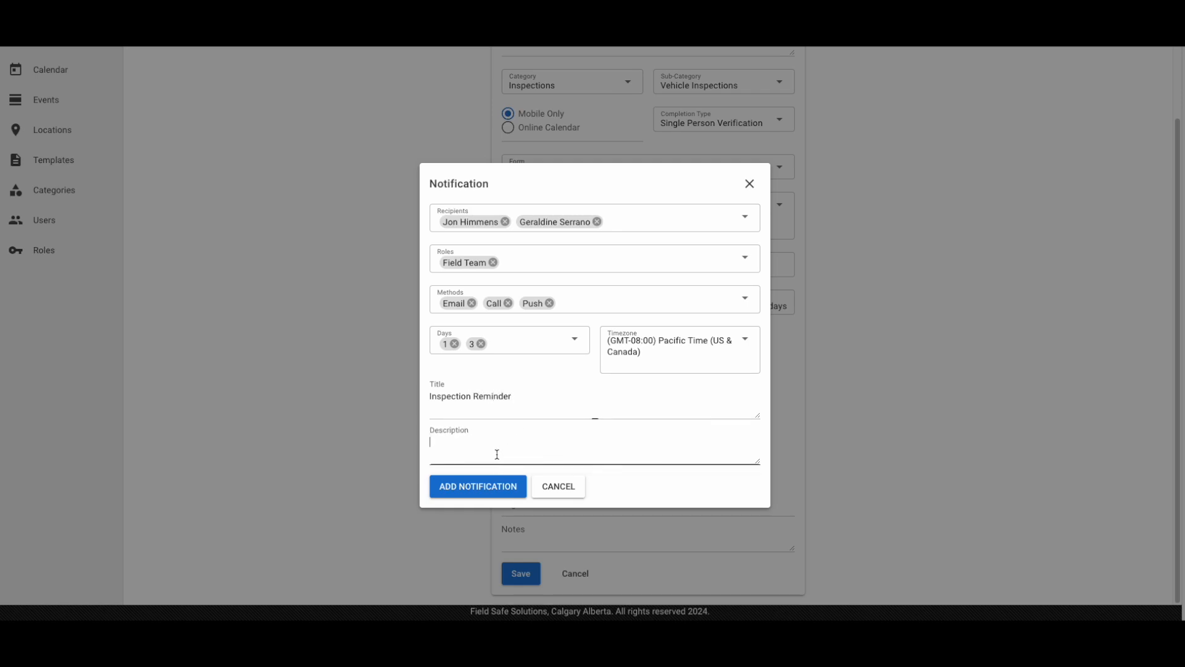
{"action": "type", "text": "Submit vehicle inspection"}
{"action": "left_click", "coordinate": [476, 494]}
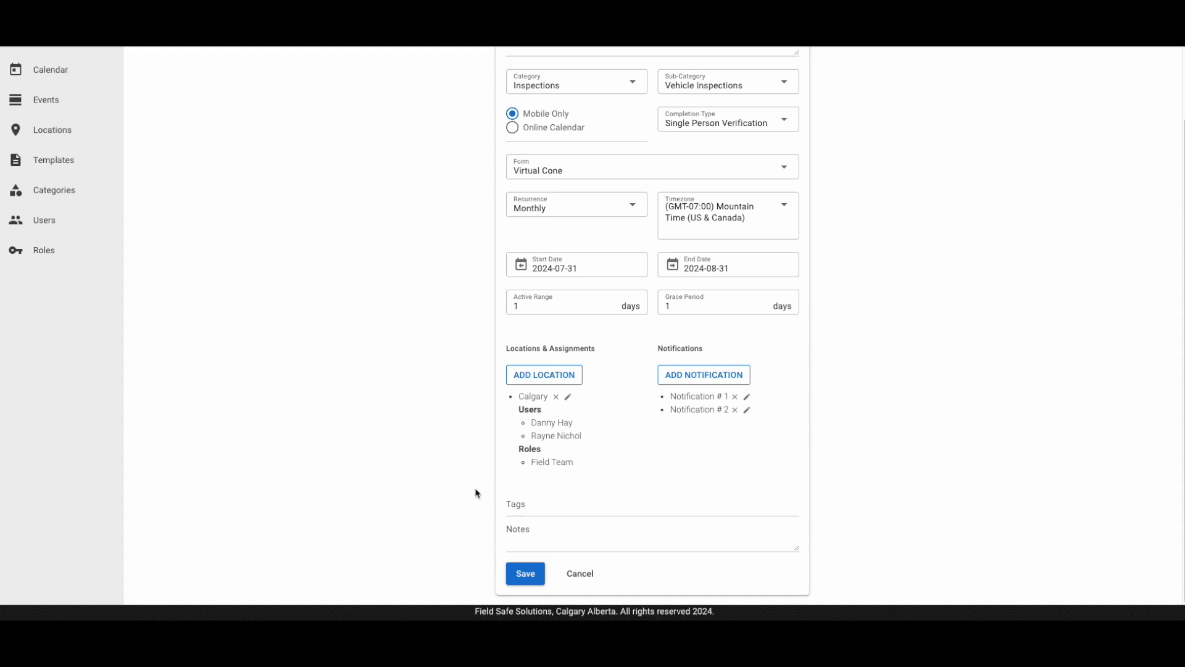
{"action": "left_click", "coordinate": [525, 574]}
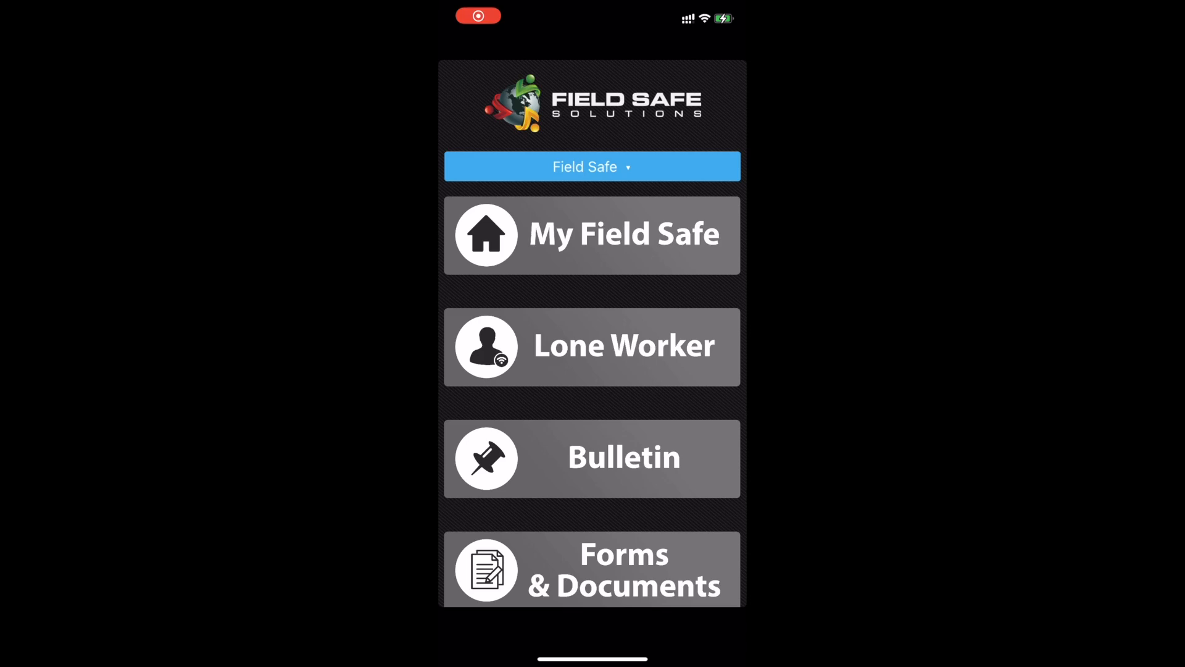
Switch to the Field Safe mobile app and open the Virtual Cone form from the scheduled tasks
{"action": "left_click", "coordinate": [593, 235]}
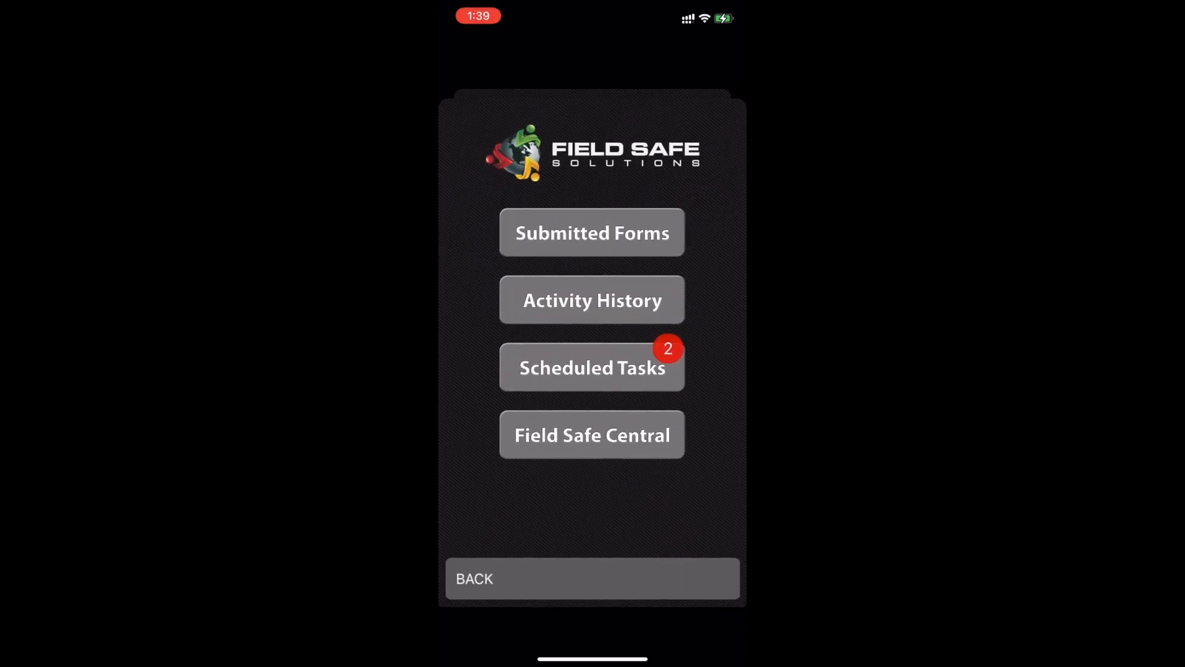
{"action": "left_click", "coordinate": [592, 368]}
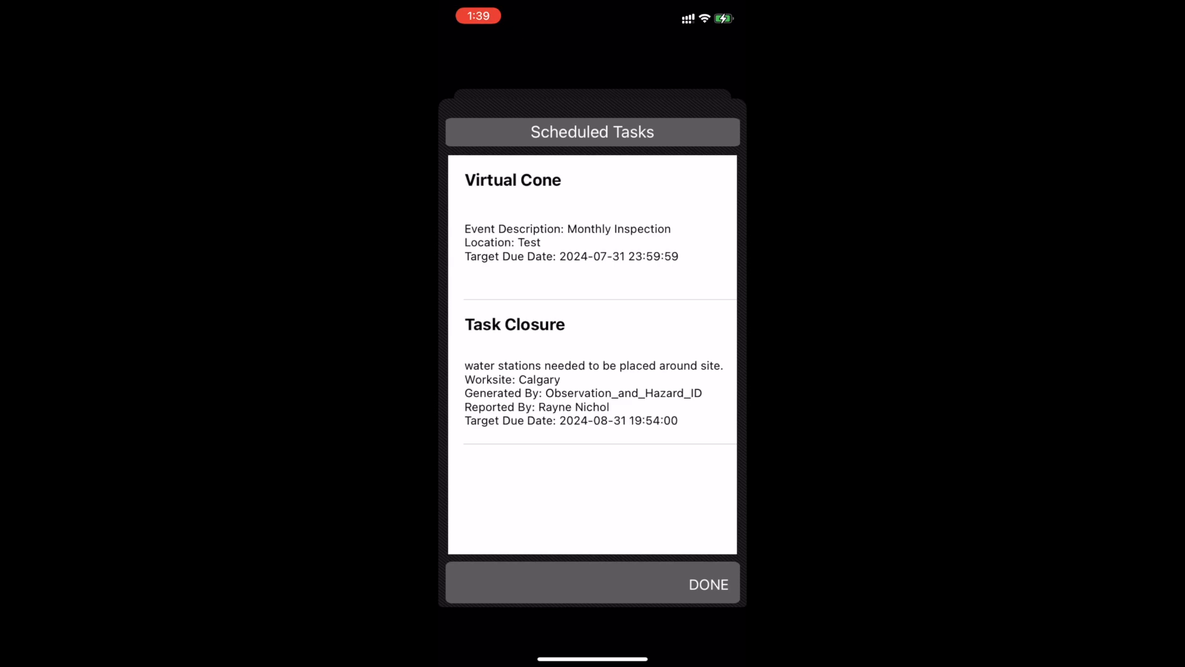
{"action": "left_click", "coordinate": [592, 228]}
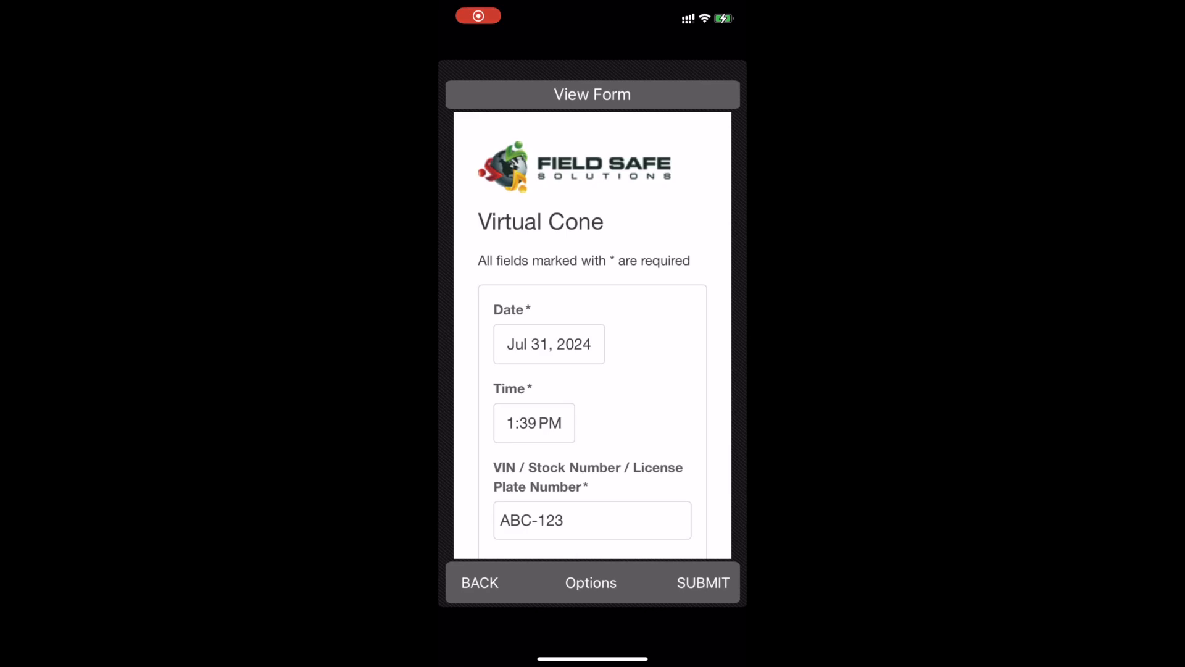
Confirm the vehicle walk-around, the absence of obstructions and readiness to drive, and submit the Virtual Cone form
{"action": "scroll", "coordinate": [593, 335], "scroll_direction": "down", "scroll_amount": 15}
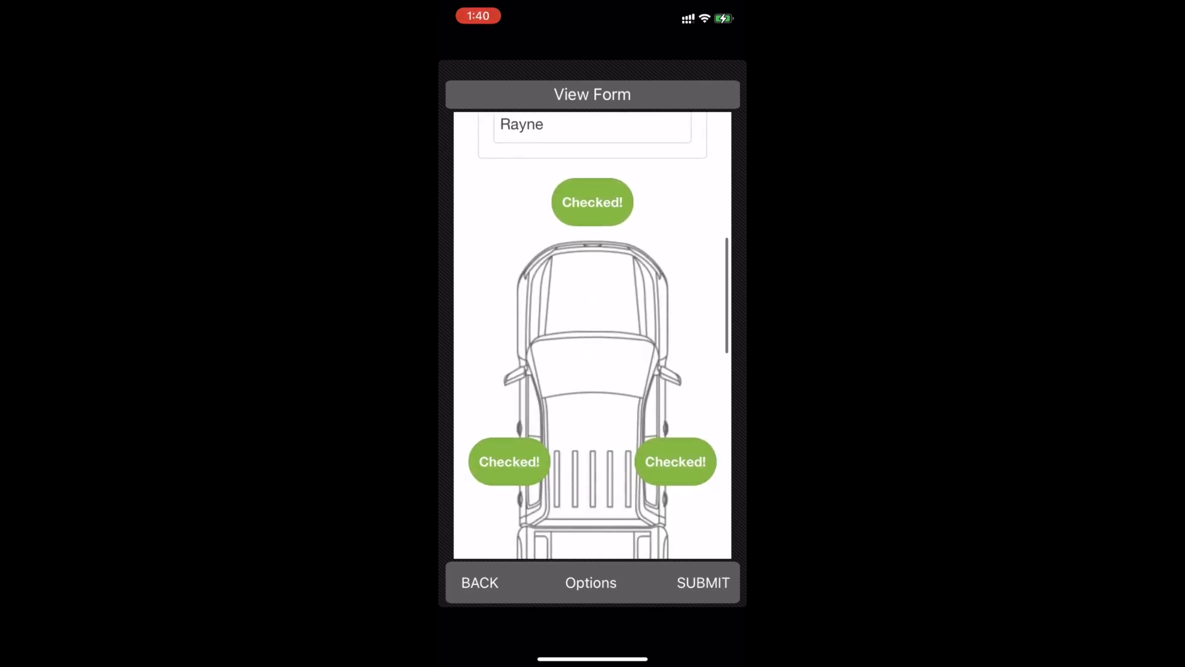
{"action": "scroll", "coordinate": [592, 335], "scroll_direction": "down", "scroll_amount": 5}
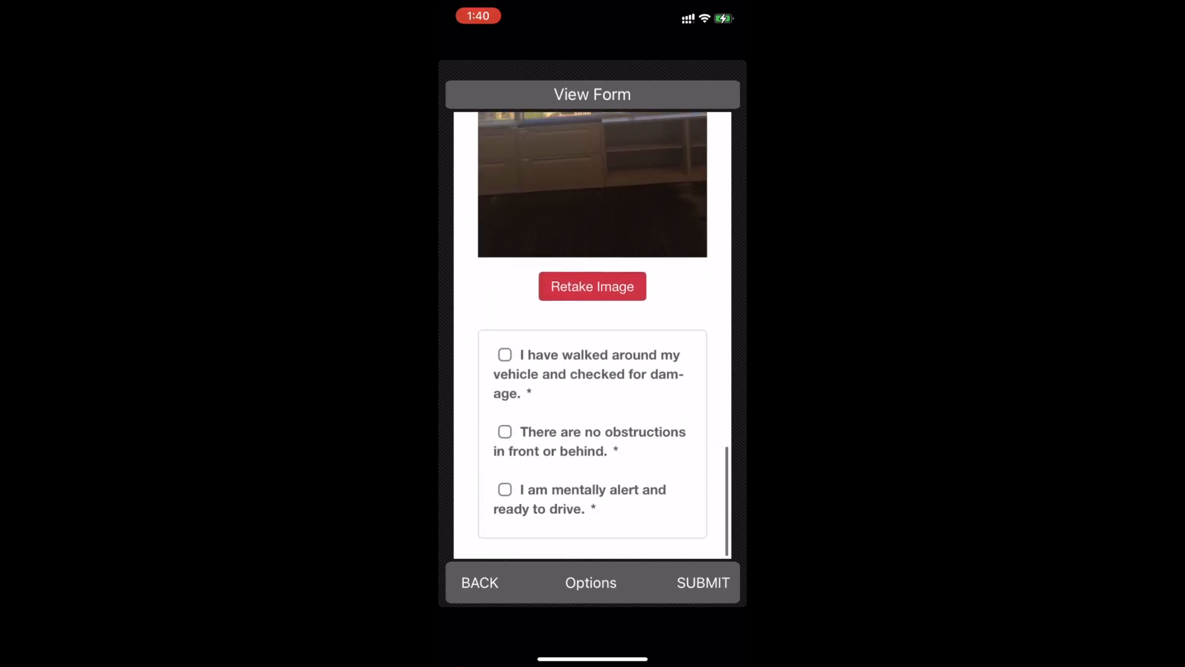
{"action": "left_click", "coordinate": [505, 361]}
{"action": "left_click", "coordinate": [505, 438]}
{"action": "left_click", "coordinate": [505, 496]}
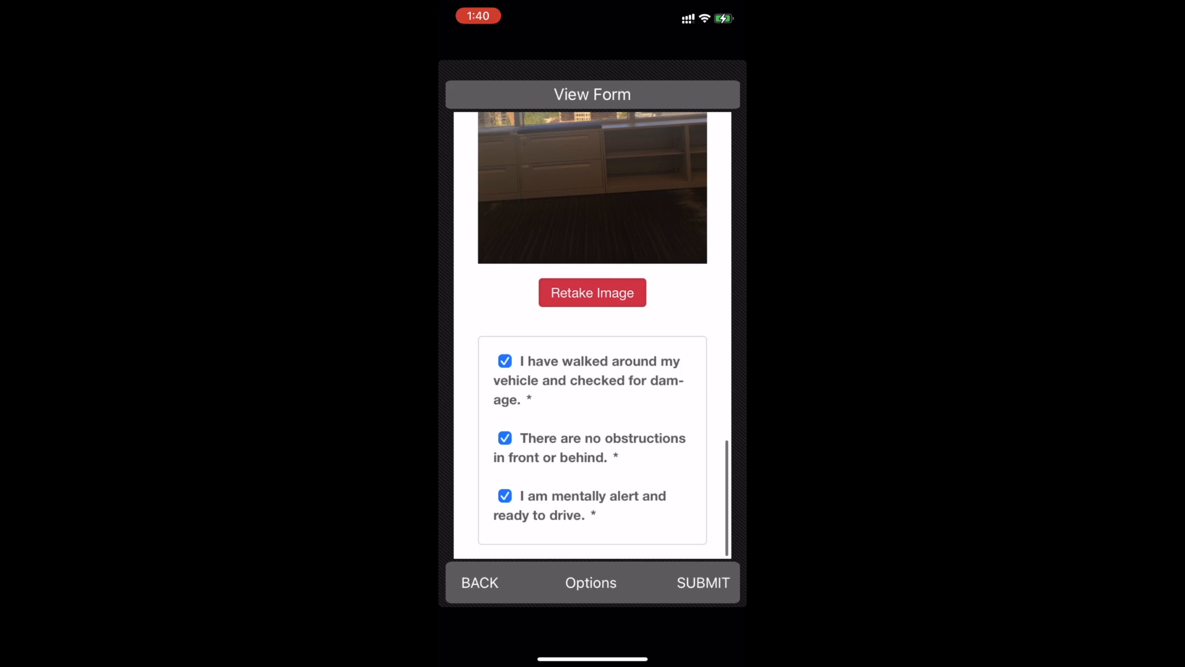
{"action": "left_click", "coordinate": [703, 583]}
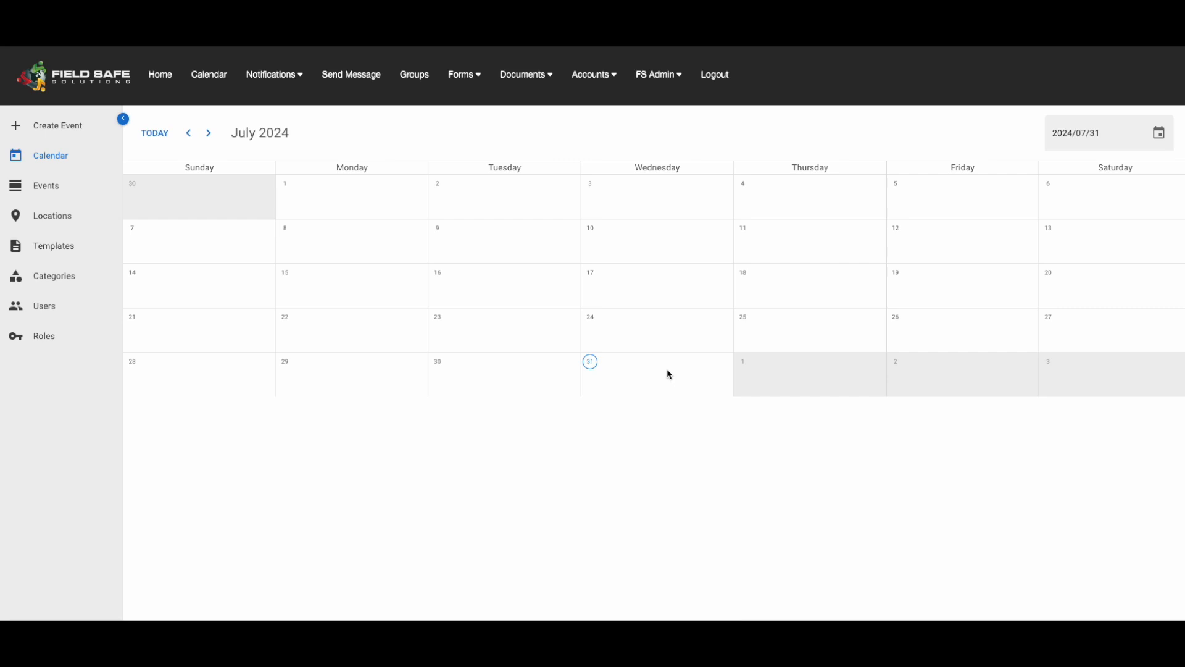
Switch to the web calendar and review the August 2024 calendar and the July and August event lists for completion status
{"action": "left_click", "coordinate": [209, 134]}
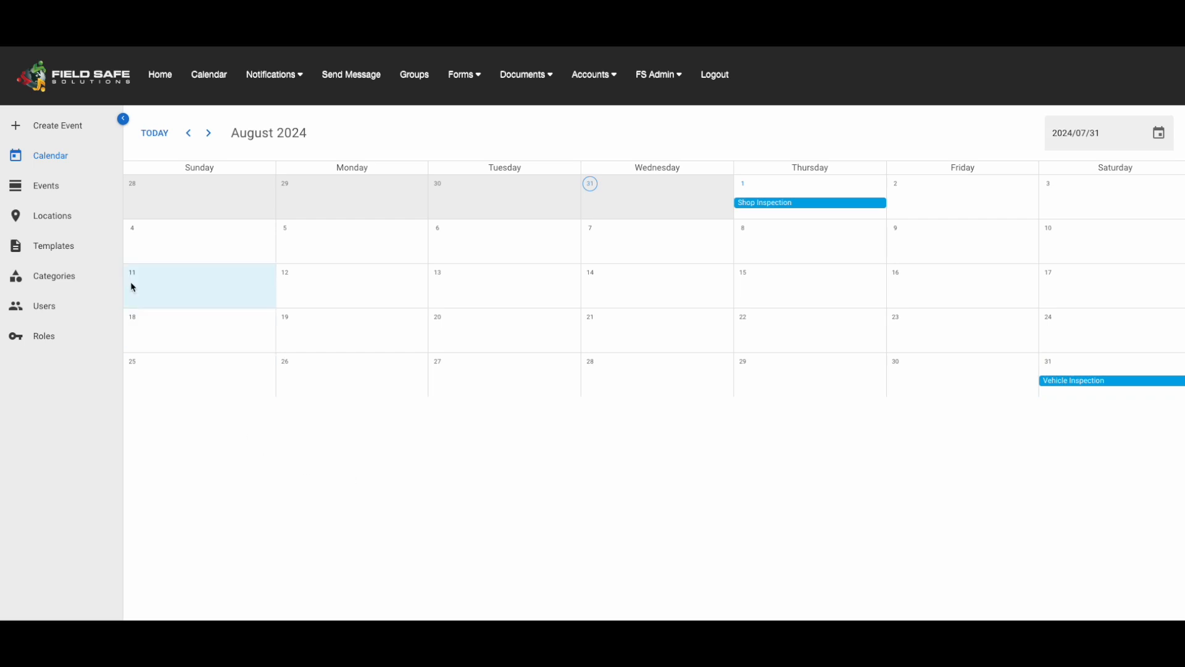
{"action": "left_click", "coordinate": [47, 192]}
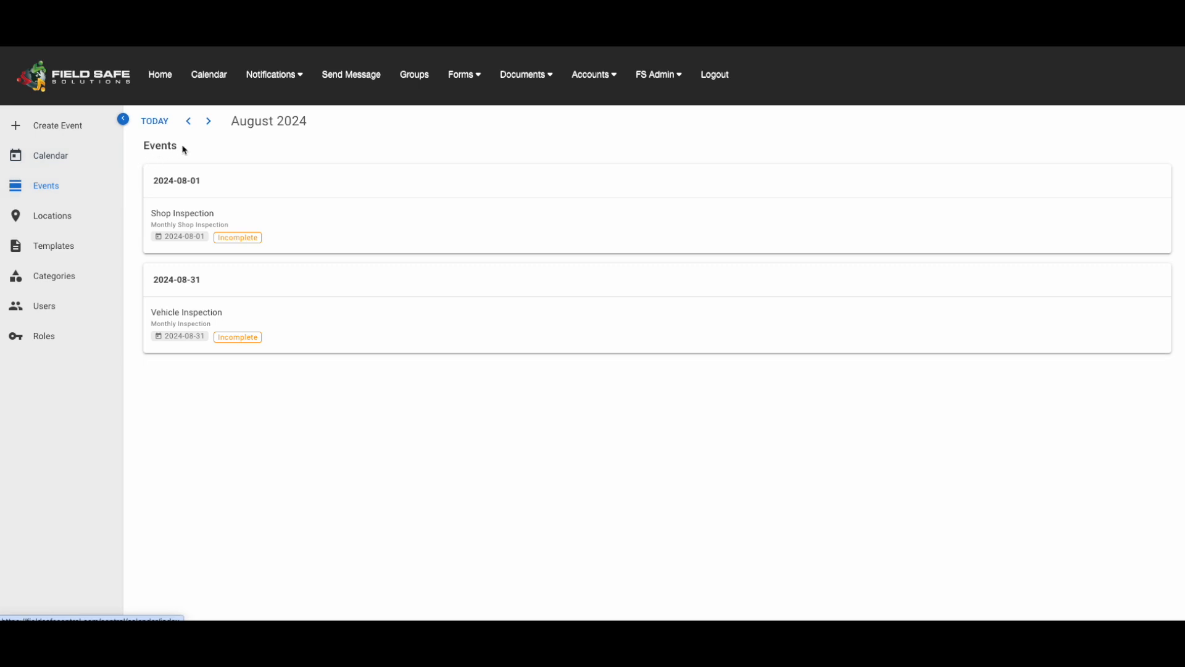
{"action": "left_click", "coordinate": [189, 121]}
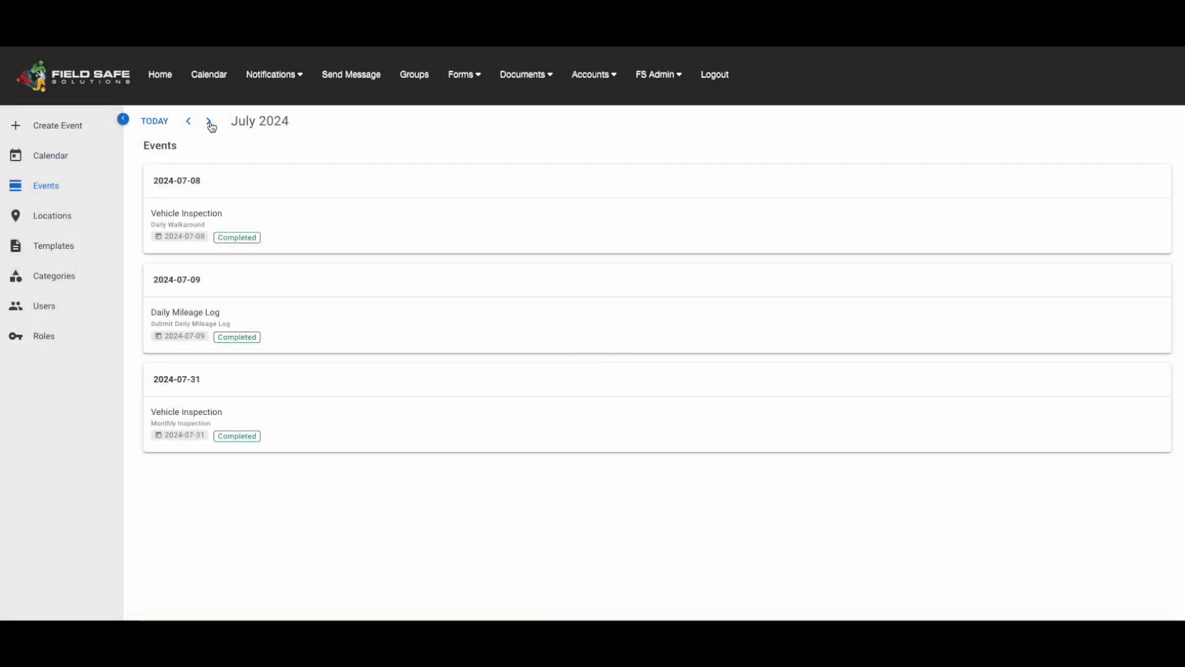
{"action": "left_click", "coordinate": [209, 123]}
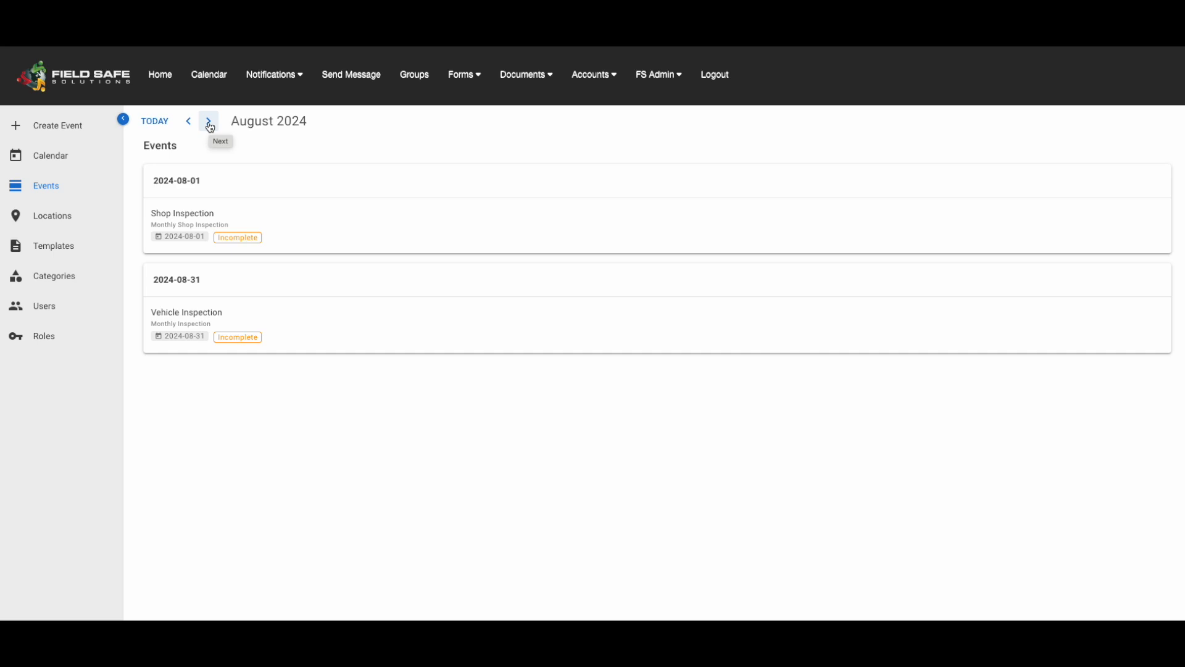
Open the Shop Inspection event of 2024-08-01 and examine its details and deletion options
{"action": "left_click", "coordinate": [361, 233]}
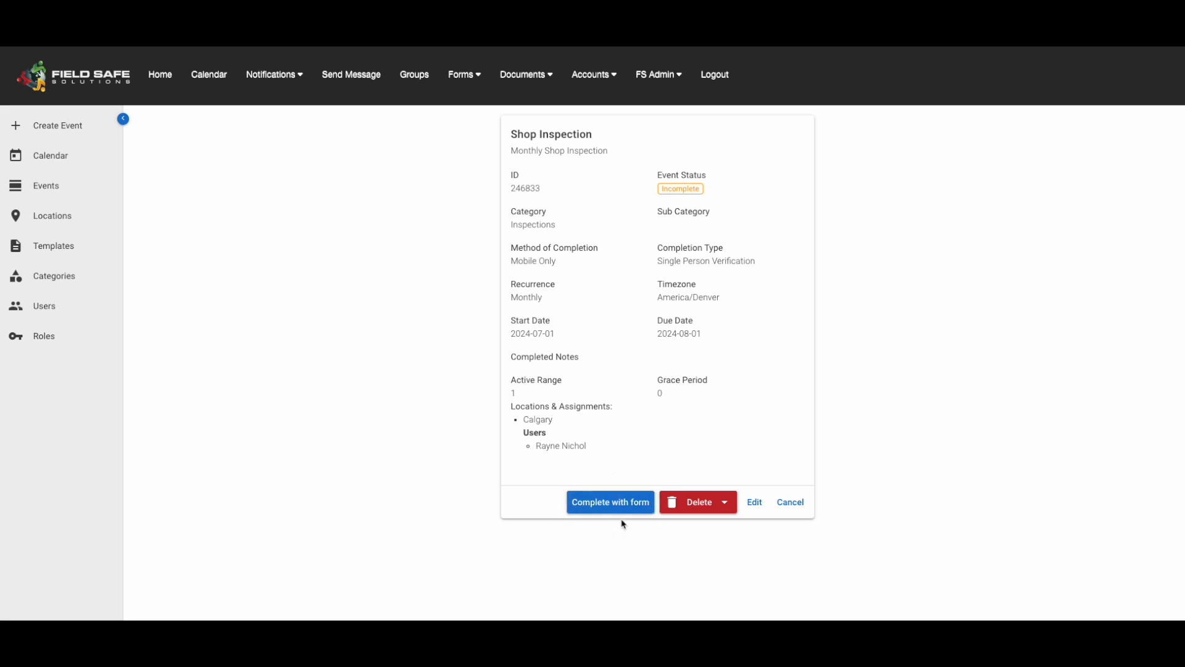
{"action": "left_click", "coordinate": [725, 505]}
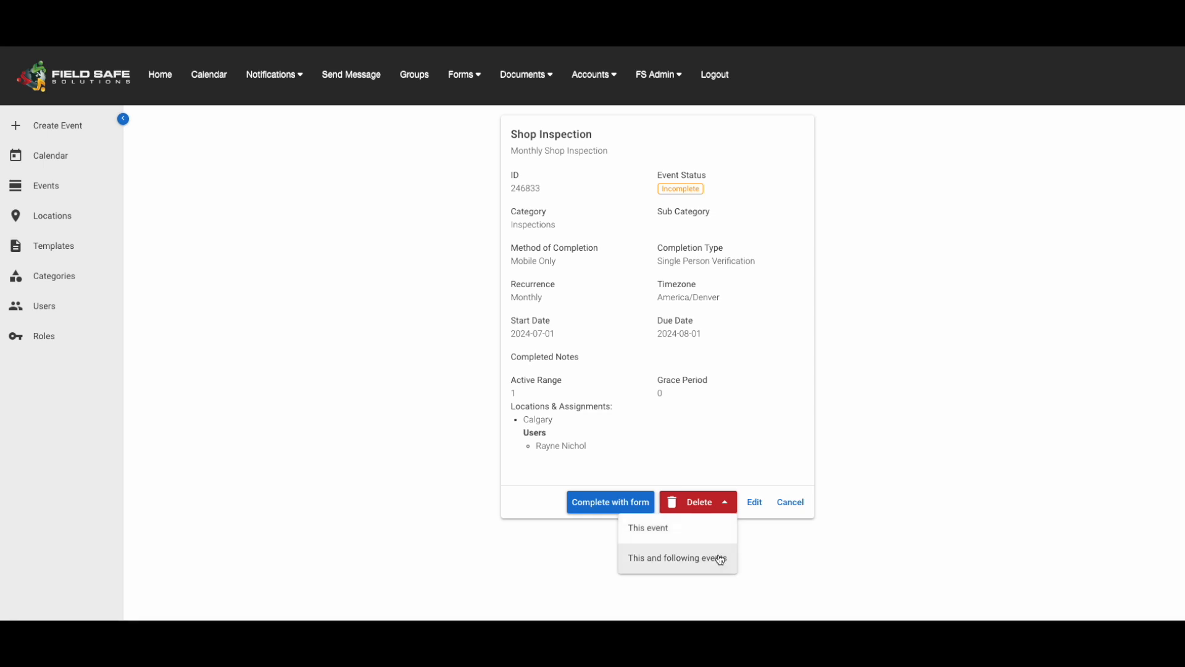
{"action": "left_click", "coordinate": [786, 541]}
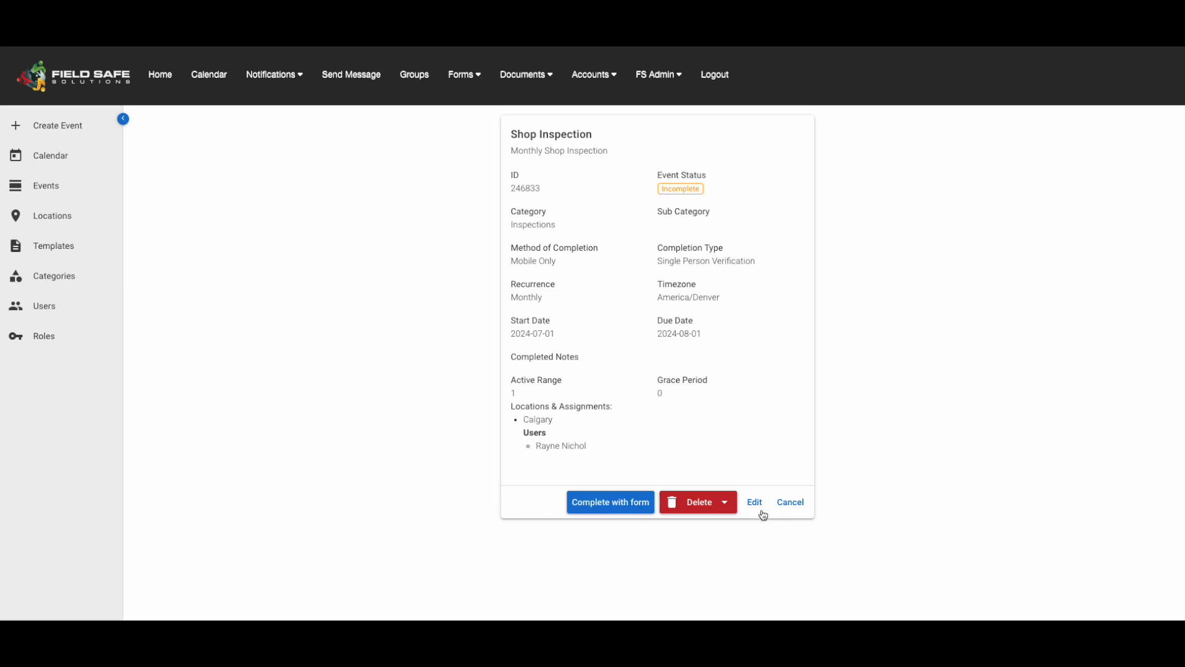
Open the Shop Inspection event for editing and review its form, schedule and assignment settings
{"action": "left_click", "coordinate": [756, 503]}
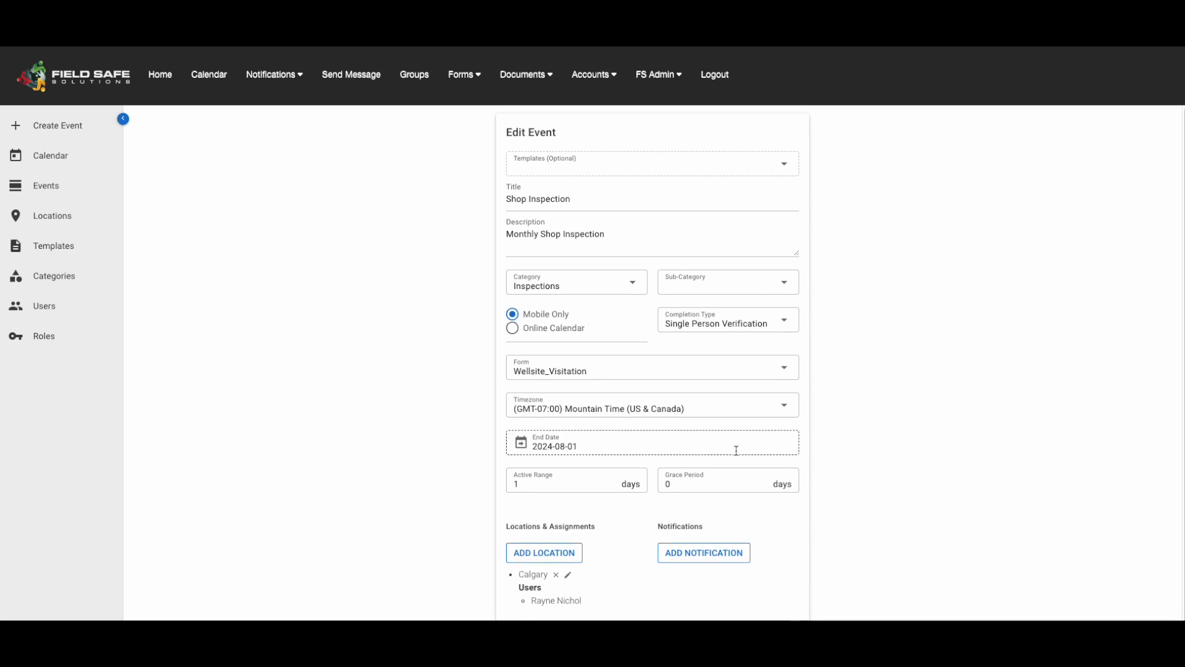
{"action": "scroll", "coordinate": [737, 453], "scroll_direction": "down", "scroll_amount": 1}
{"action": "scroll", "coordinate": [738, 455], "scroll_direction": "down", "scroll_amount": 2}
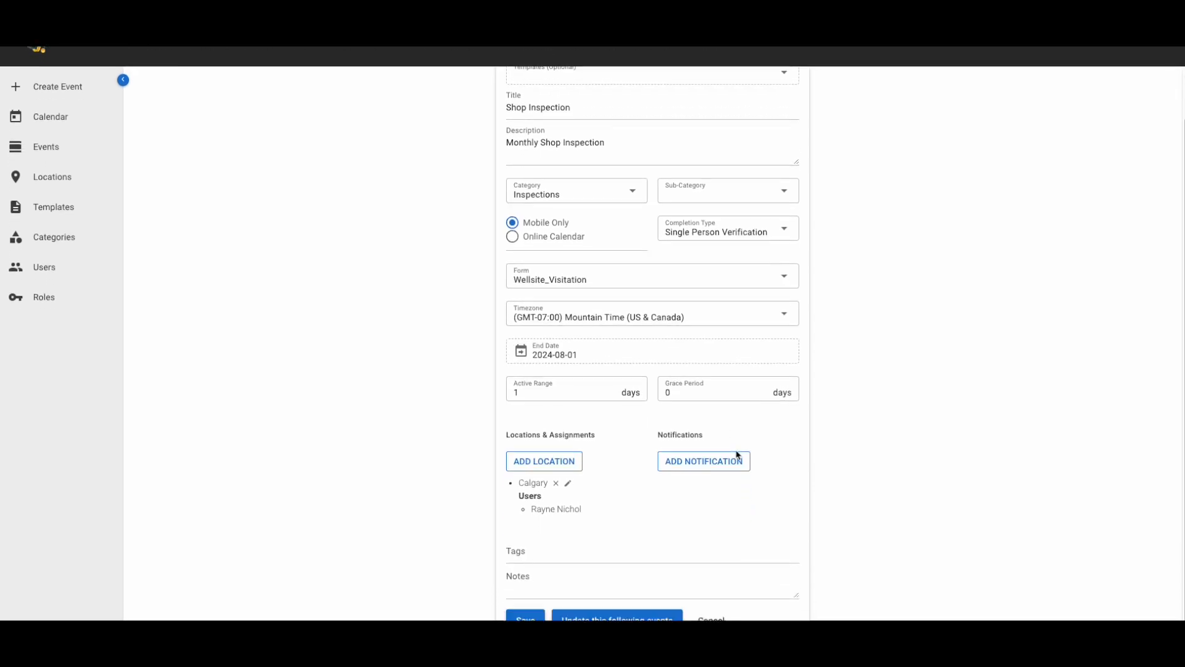